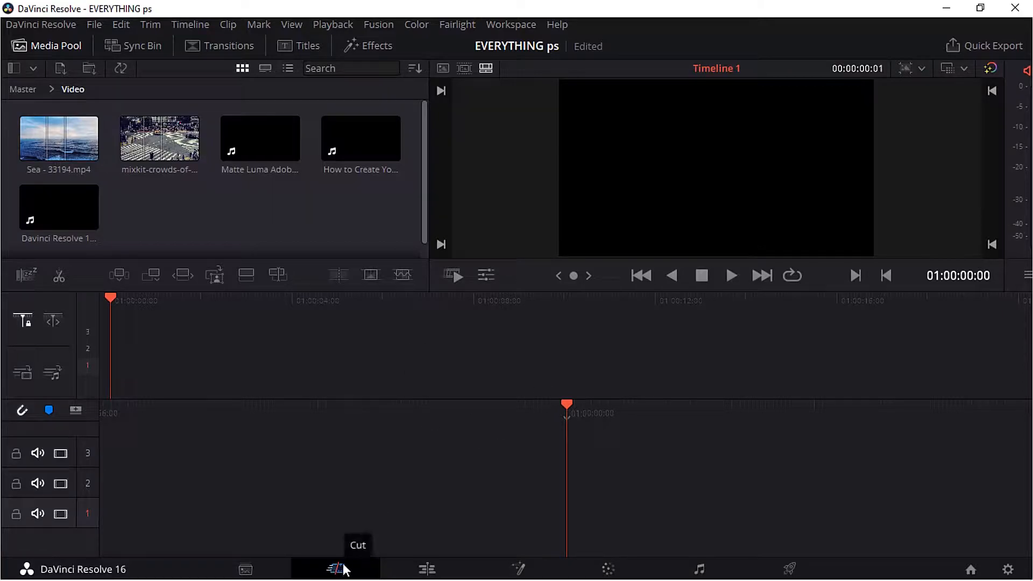
Add Sea - 33194.mp4 and then the mixkit-crowds clip end to end on video track 1 of the timeline.
{"action": "left_click", "coordinate": [63, 162]}
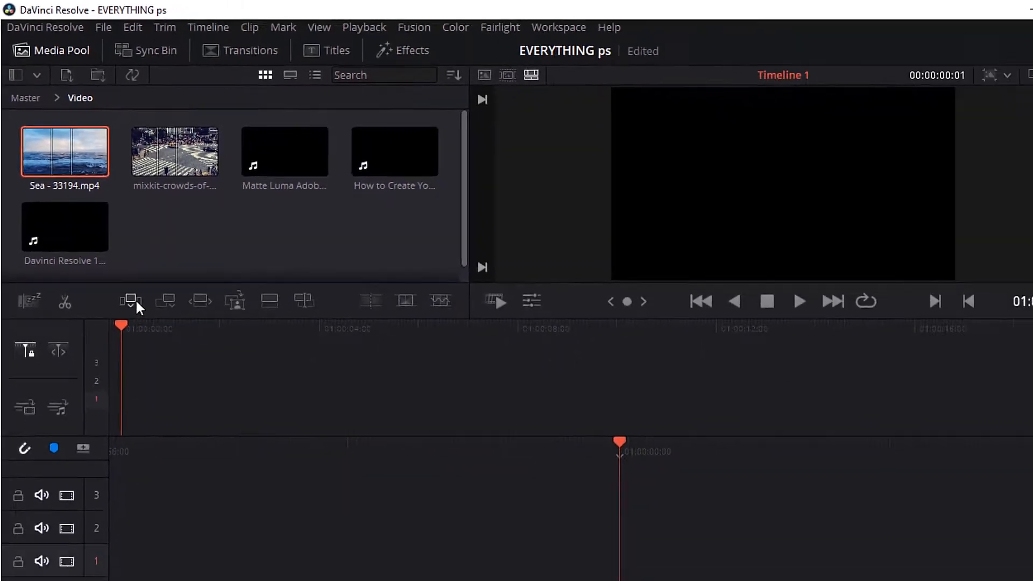
{"action": "left_click", "coordinate": [132, 298]}
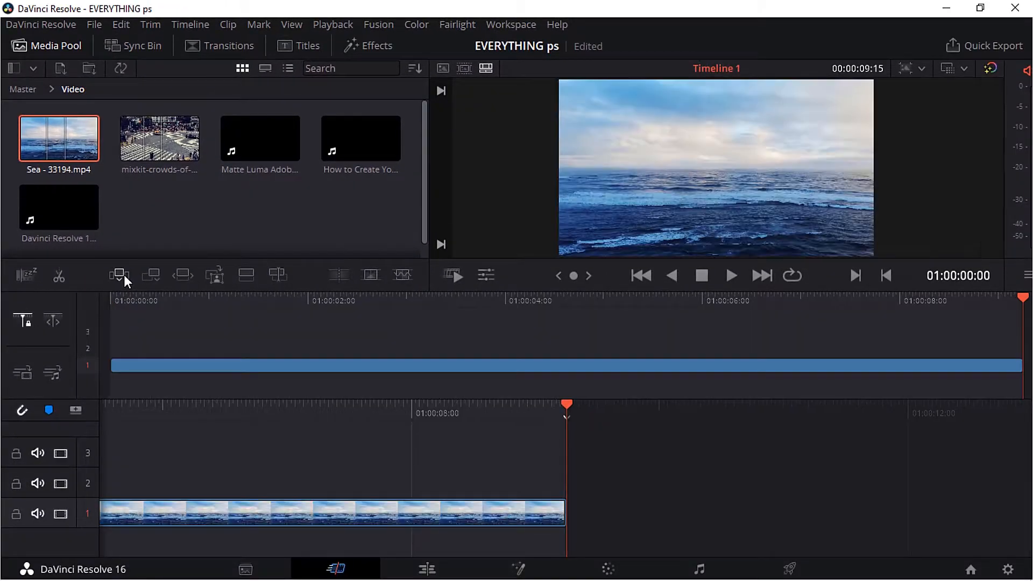
{"action": "left_click", "coordinate": [157, 141]}
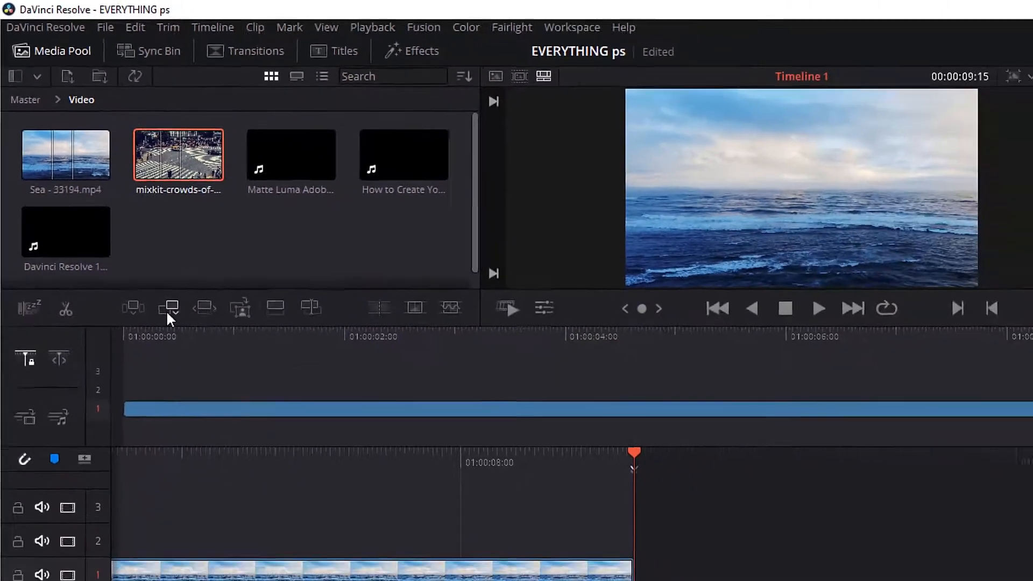
{"action": "left_click", "coordinate": [277, 505]}
Apply a Cross Dissolve video transition at the cut between the sea clip and the crowd clip.
{"action": "left_click_drag", "start_coordinate": [1023, 305], "coordinate": [722, 305]}
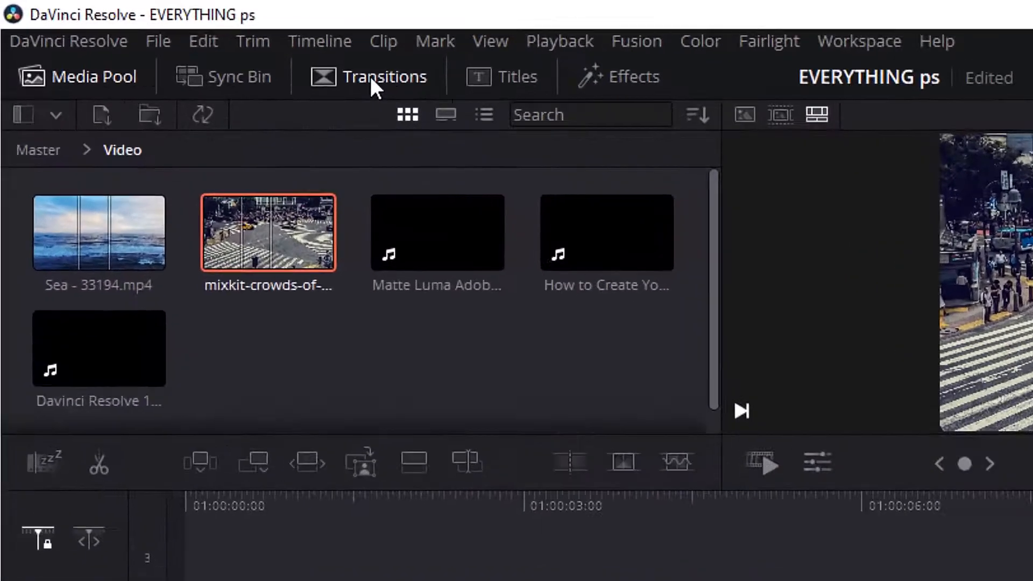
{"action": "left_click", "coordinate": [221, 49]}
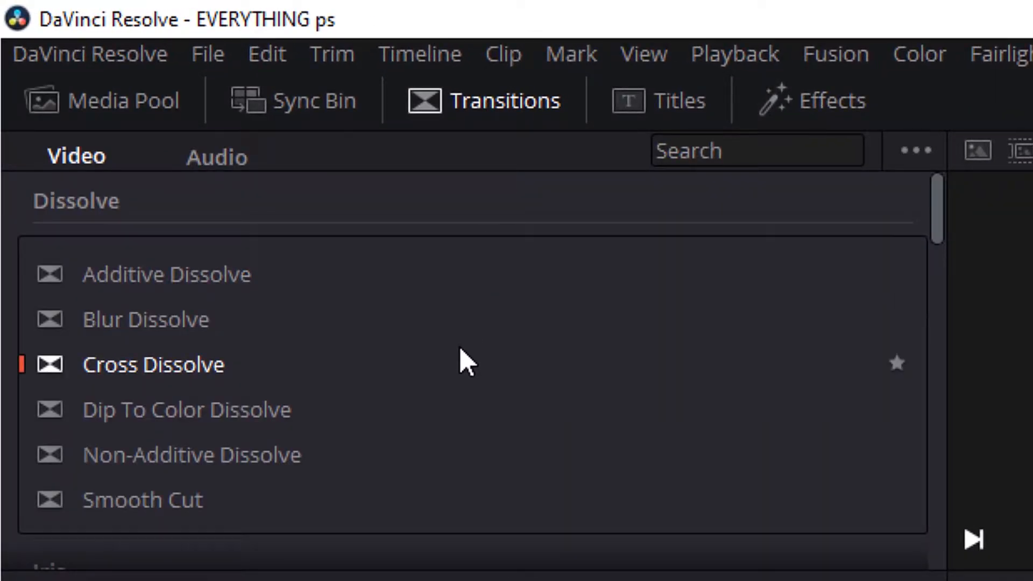
{"action": "scroll", "coordinate": [460, 349], "scroll_direction": "down", "scroll_amount": 15}
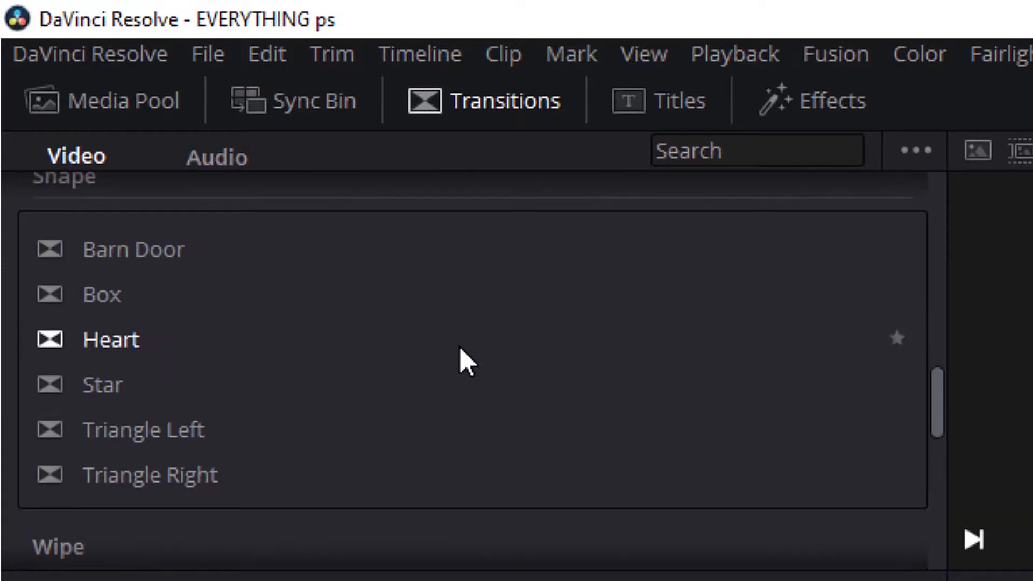
{"action": "scroll", "coordinate": [460, 349], "scroll_direction": "down", "scroll_amount": 12}
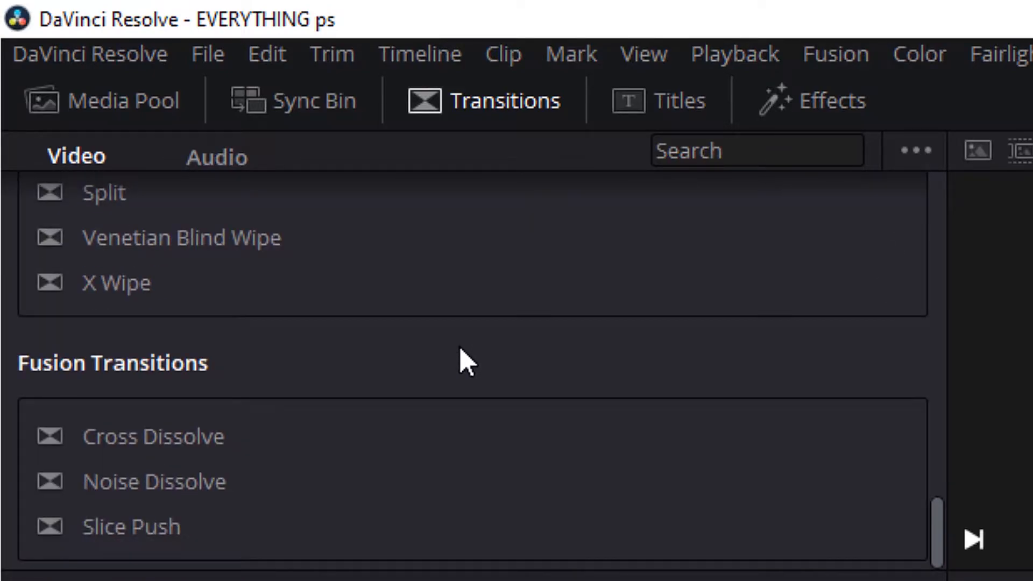
{"action": "scroll", "coordinate": [460, 349], "scroll_direction": "up", "scroll_amount": 9}
{"action": "scroll", "coordinate": [460, 348], "scroll_direction": "up", "scroll_amount": 14}
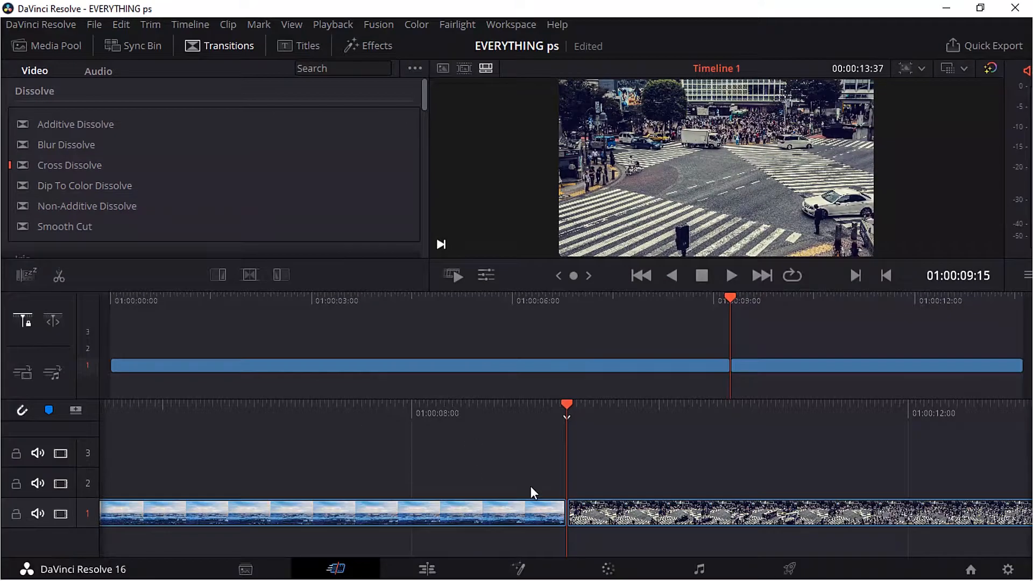
{"action": "left_click_drag", "start_coordinate": [566, 417], "coordinate": [587, 421]}
{"action": "left_click", "coordinate": [84, 166]}
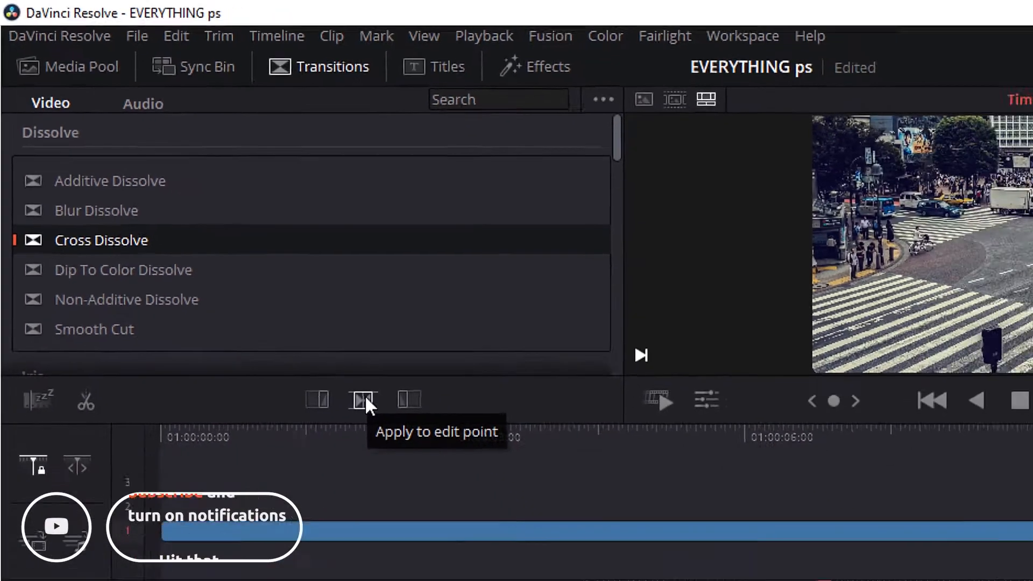
{"action": "left_click", "coordinate": [478, 520]}
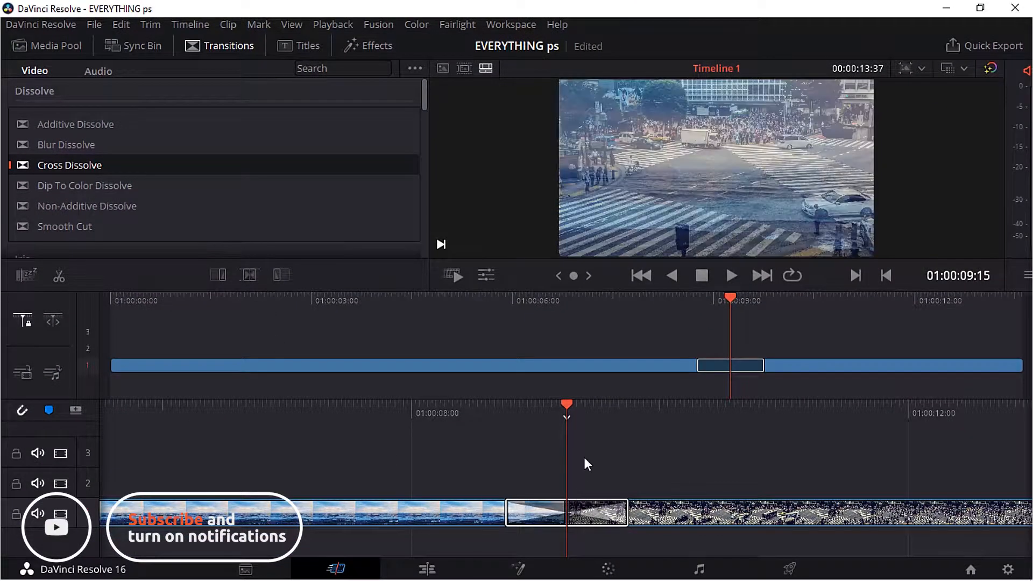
{"action": "mouse_move", "coordinate": [567, 414]}
{"action": "left_mouse_down"}
{"action": "mouse_move", "coordinate": [744, 416]}
{"action": "mouse_move", "coordinate": [439, 422]}
{"action": "mouse_move", "coordinate": [718, 428]}
{"action": "mouse_move", "coordinate": [564, 417]}
{"action": "left_mouse_up"}
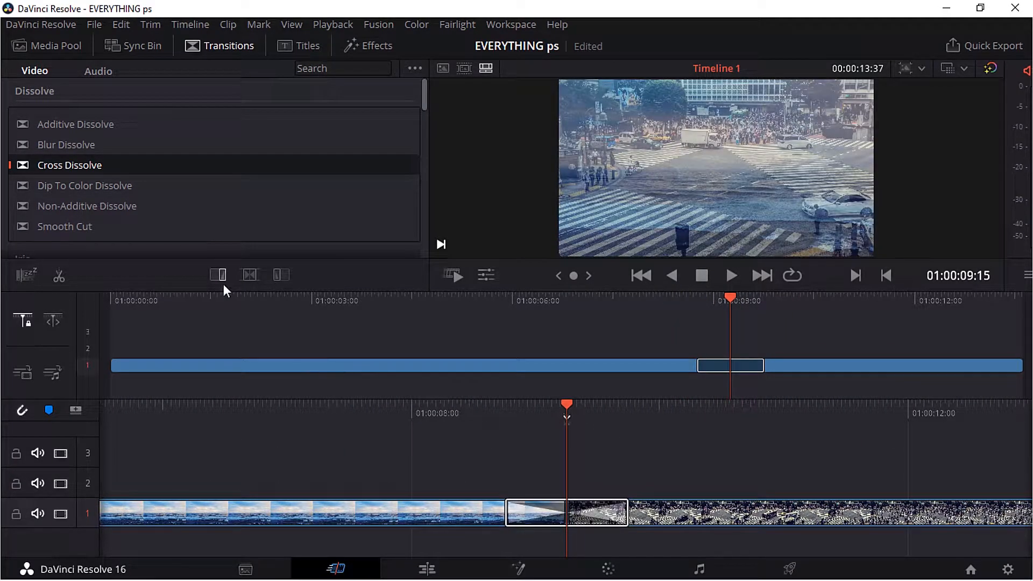
Apply an Arrow Iris transition to the end of the crowd clip and play it back.
{"action": "left_click", "coordinate": [771, 516]}
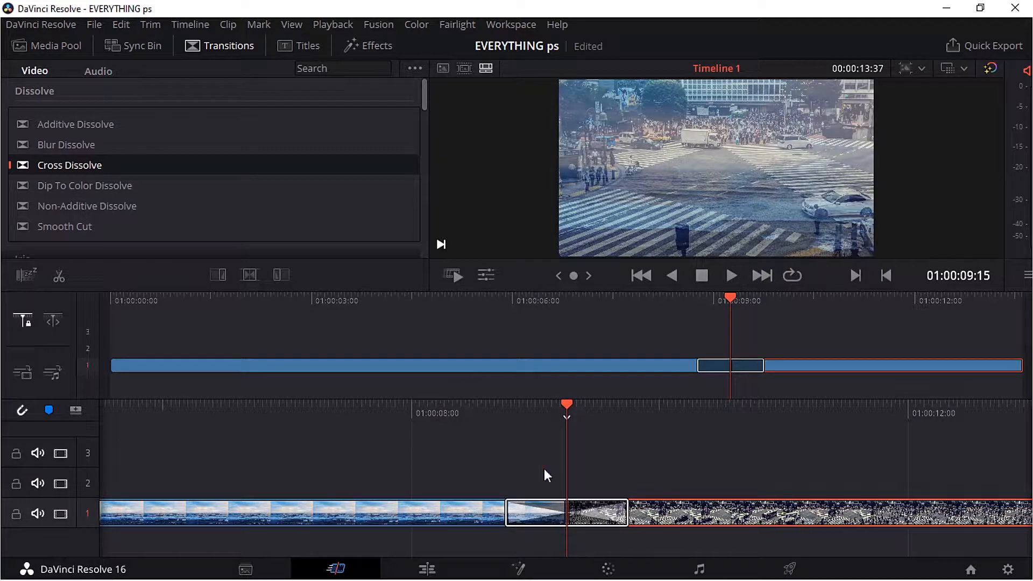
{"action": "scroll", "coordinate": [138, 188], "scroll_direction": "down", "scroll_amount": 3}
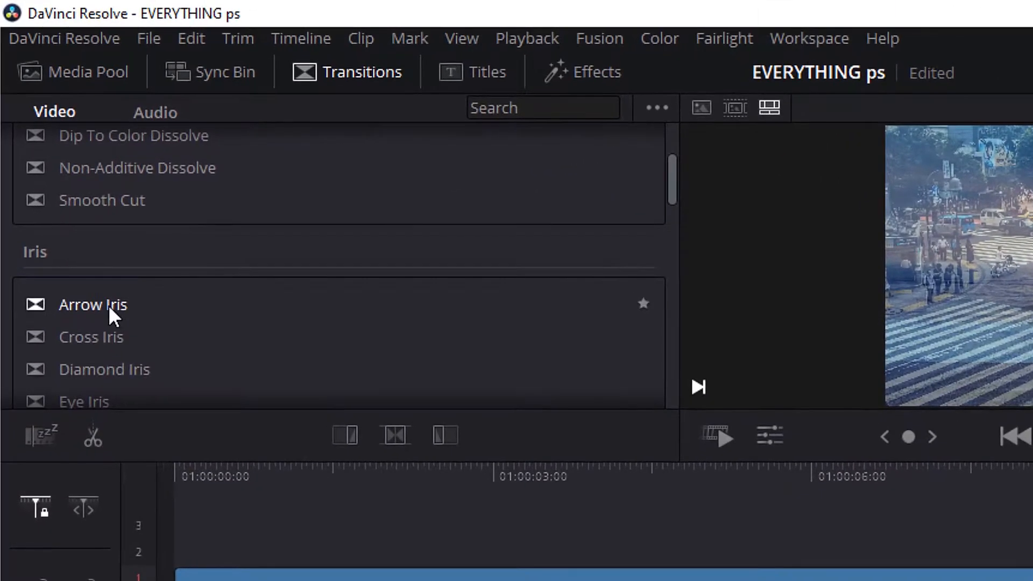
{"action": "left_click", "coordinate": [108, 305]}
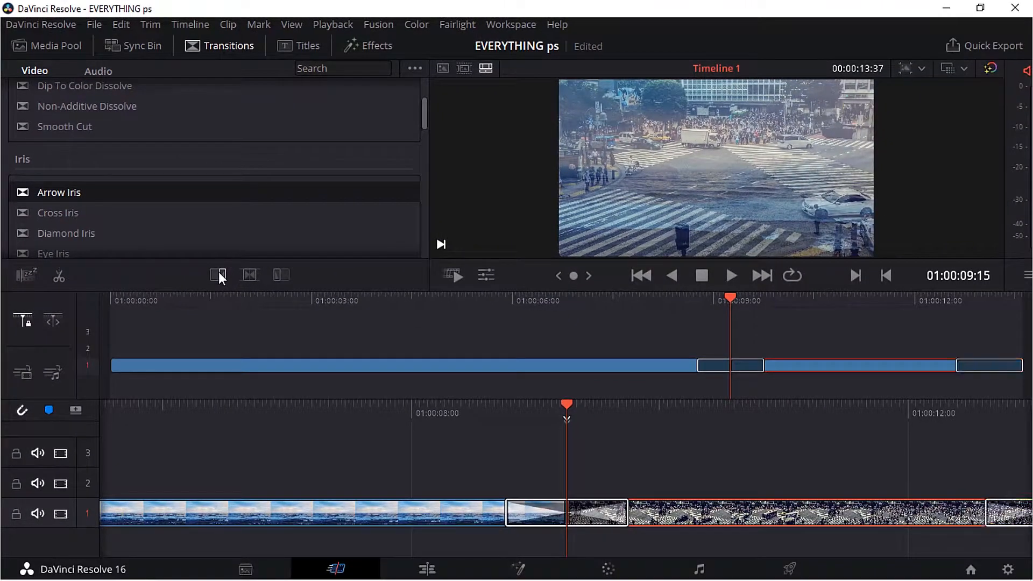
{"action": "left_click_drag", "start_coordinate": [729, 298], "coordinate": [929, 338]}
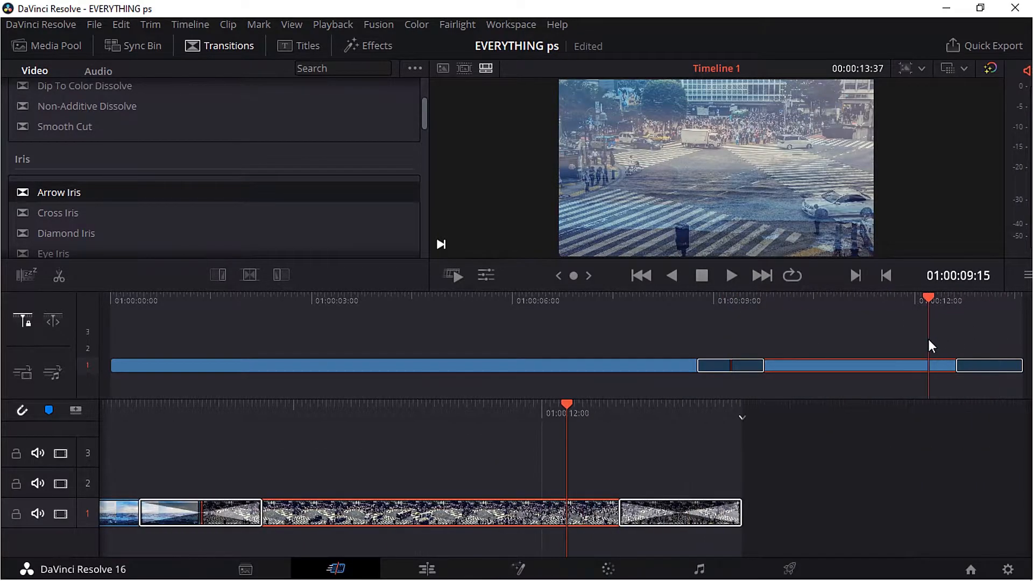
{"action": "left_click", "coordinate": [730, 275]}
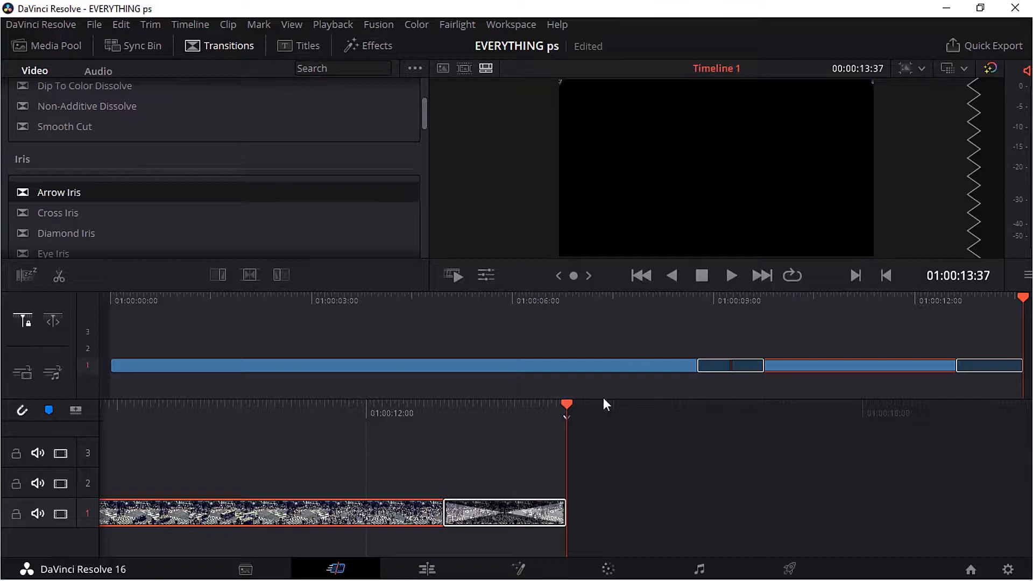
Replace the Cross Dissolve between the sea and crowd clips with a Blur Dissolve.
{"action": "left_click_drag", "start_coordinate": [290, 412], "coordinate": [834, 429]}
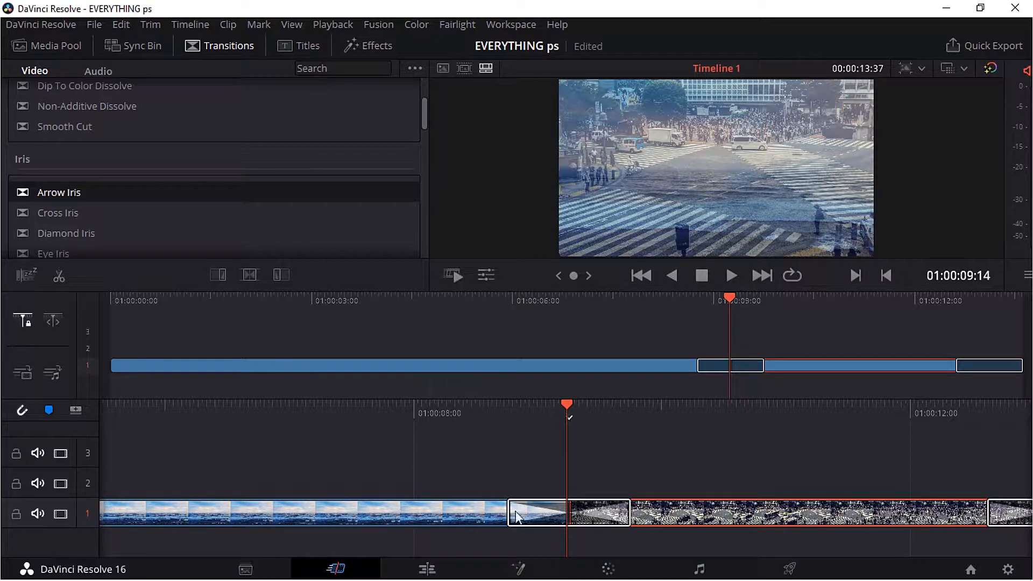
{"action": "left_click", "coordinate": [536, 509]}
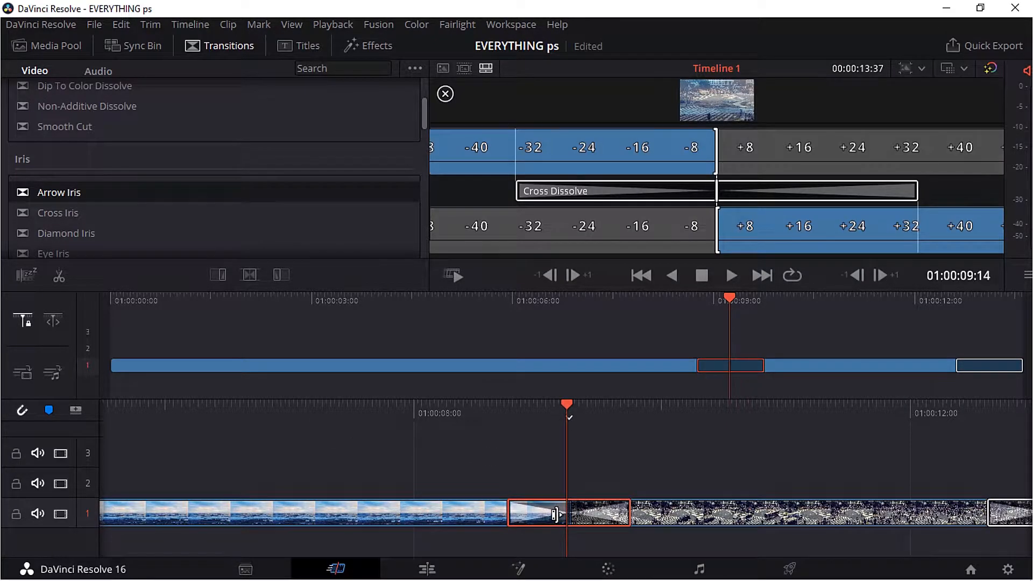
{"action": "key", "text": "Delete"}
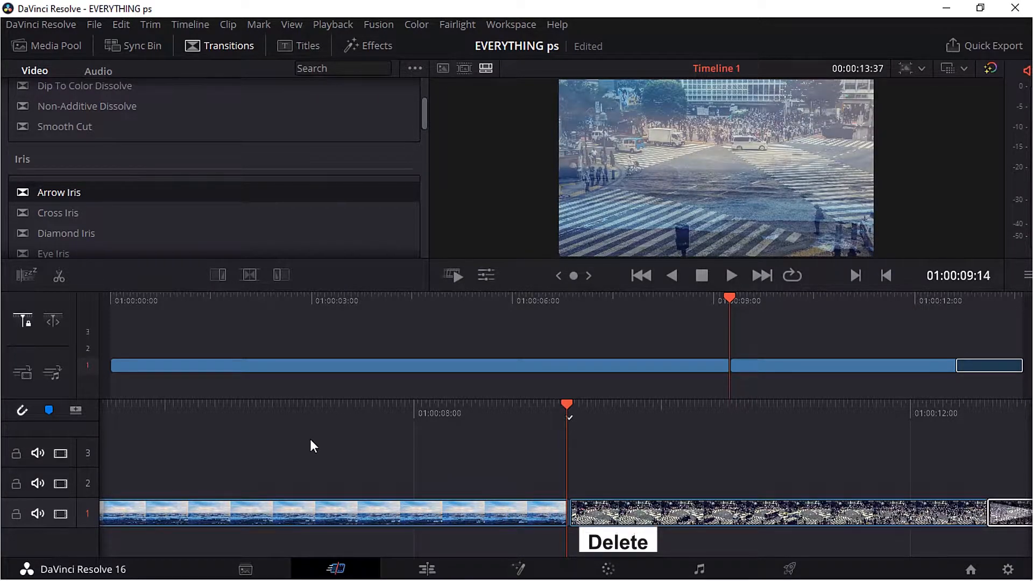
{"action": "scroll", "coordinate": [210, 205], "scroll_direction": "up", "scroll_amount": 3}
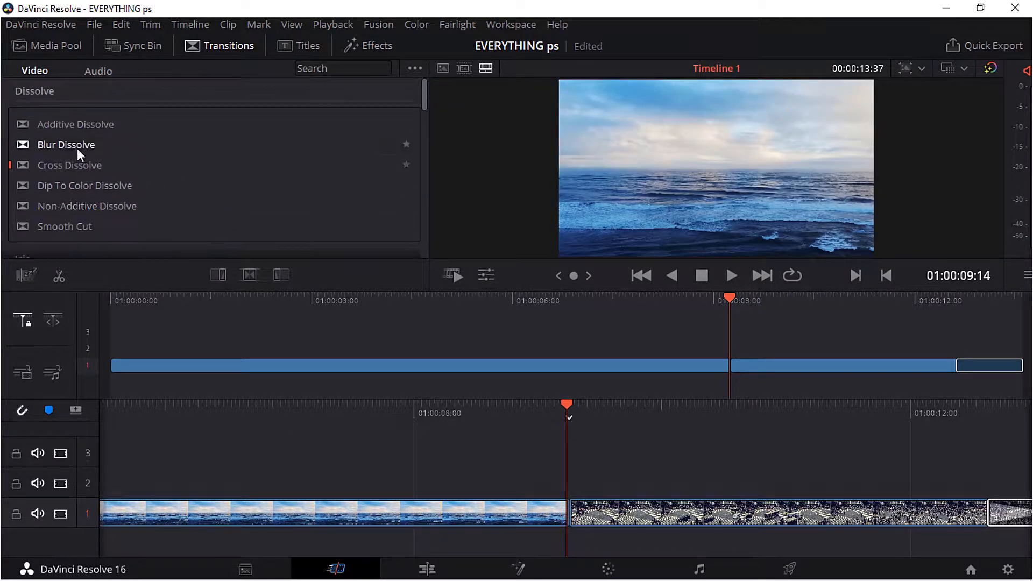
{"action": "left_click_drag", "start_coordinate": [69, 144], "coordinate": [559, 513]}
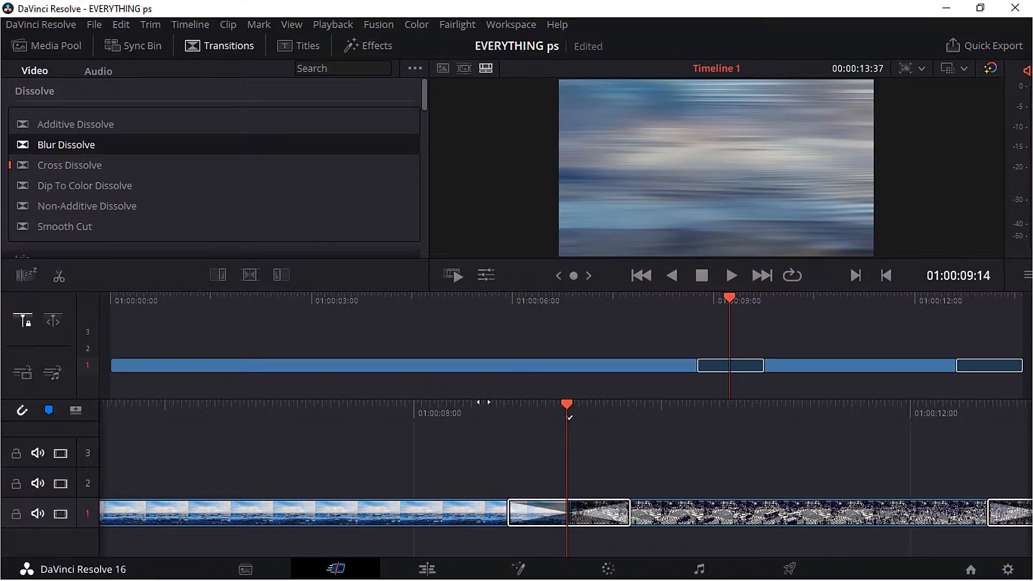
{"action": "mouse_move", "coordinate": [483, 402]}
{"action": "left_mouse_down"}
{"action": "mouse_move", "coordinate": [609, 413]}
{"action": "mouse_move", "coordinate": [431, 411]}
{"action": "mouse_move", "coordinate": [479, 413]}
{"action": "left_mouse_up"}
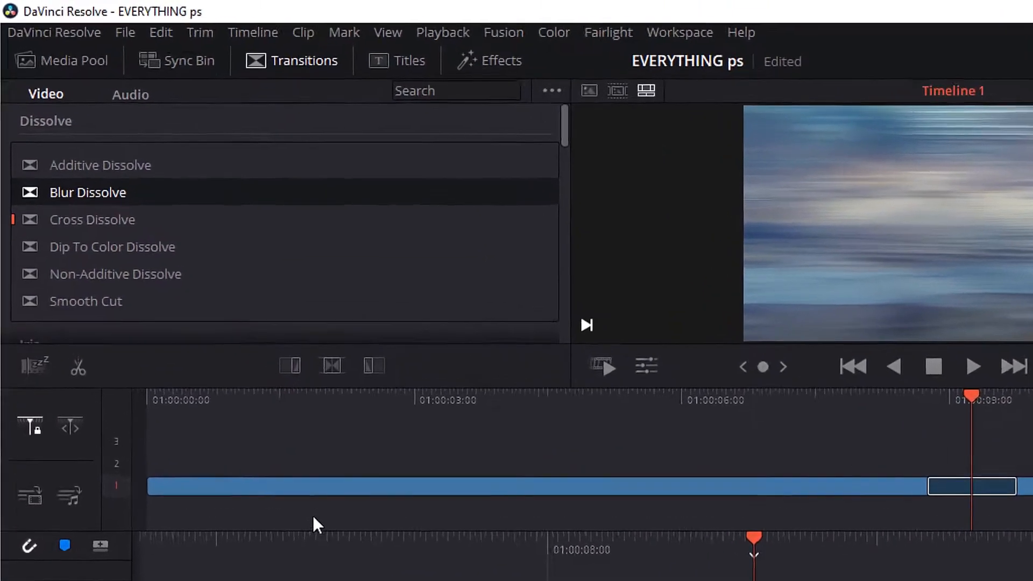
Look at the available audio cross fade transitions and return to the video transitions.
{"action": "scroll", "coordinate": [142, 310], "scroll_direction": "down", "scroll_amount": 1}
{"action": "scroll", "coordinate": [142, 310], "scroll_direction": "up", "scroll_amount": 1}
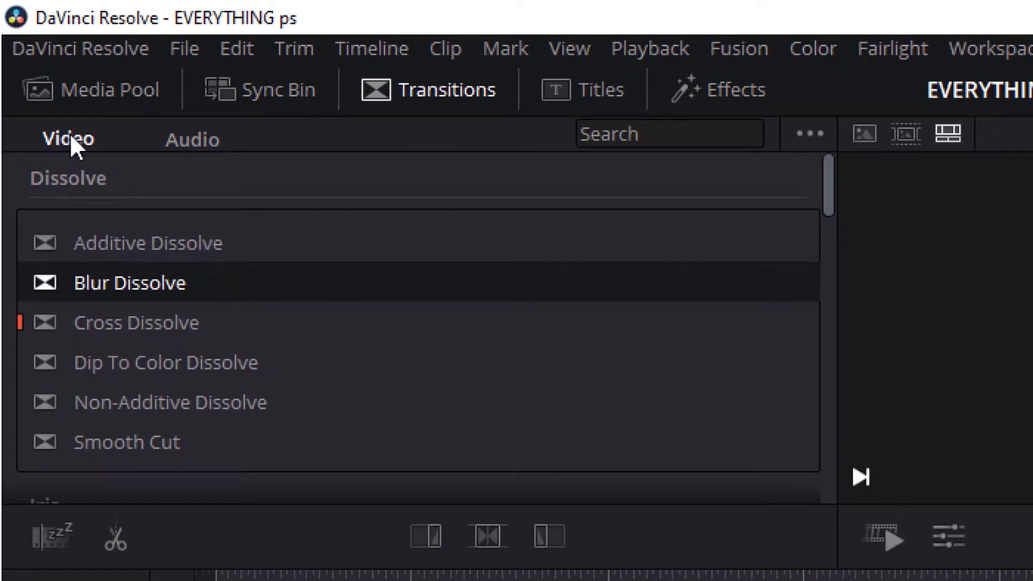
{"action": "left_click", "coordinate": [203, 144]}
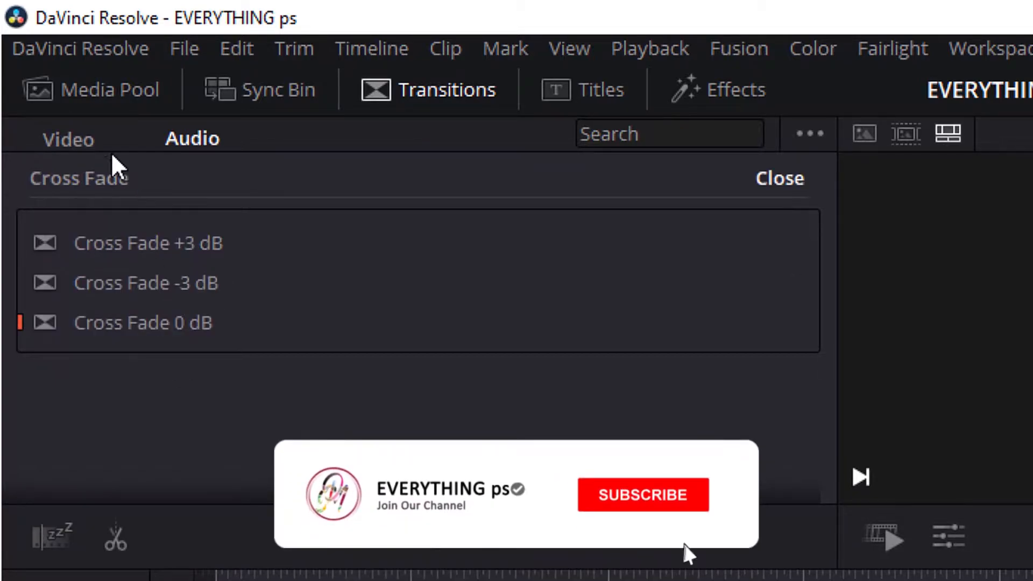
{"action": "left_click", "coordinate": [60, 139]}
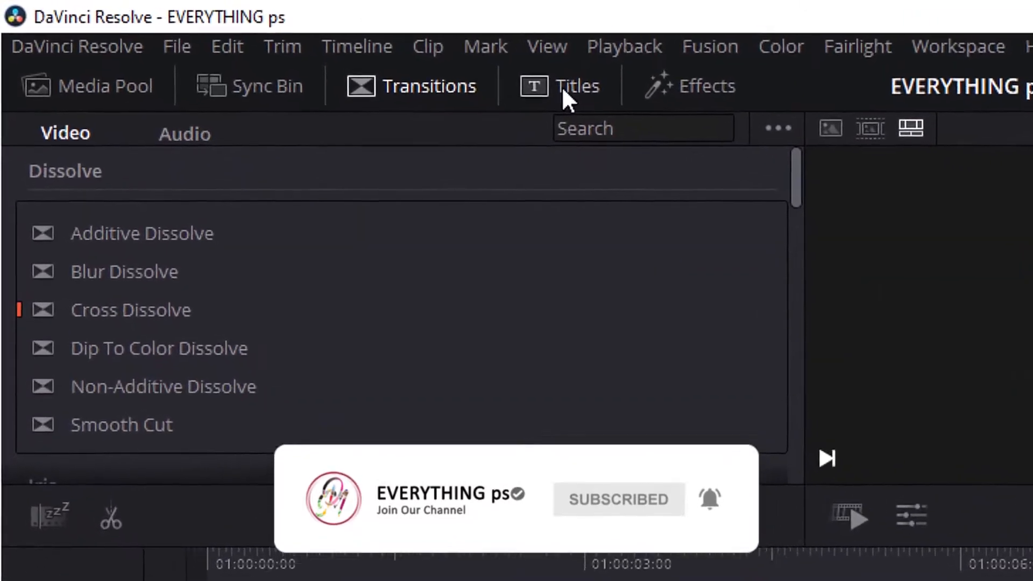
Place a basic Text title on video track 2 across the cut between the clips, starting at about 01:00:07:00.
{"action": "left_click", "coordinate": [595, 94]}
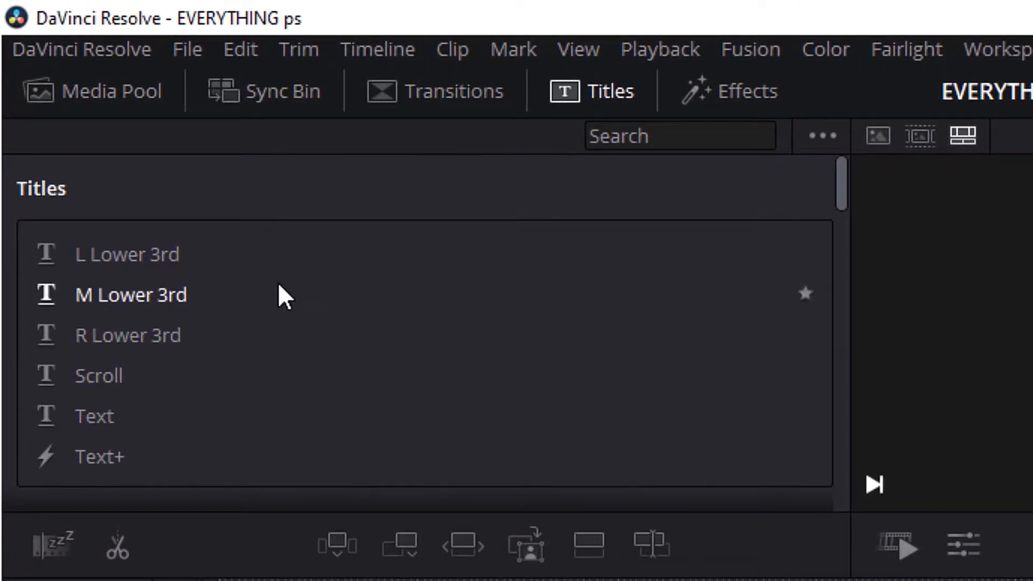
{"action": "scroll", "coordinate": [278, 290], "scroll_direction": "down", "scroll_amount": 2}
{"action": "scroll", "coordinate": [279, 286], "scroll_direction": "down", "scroll_amount": 10}
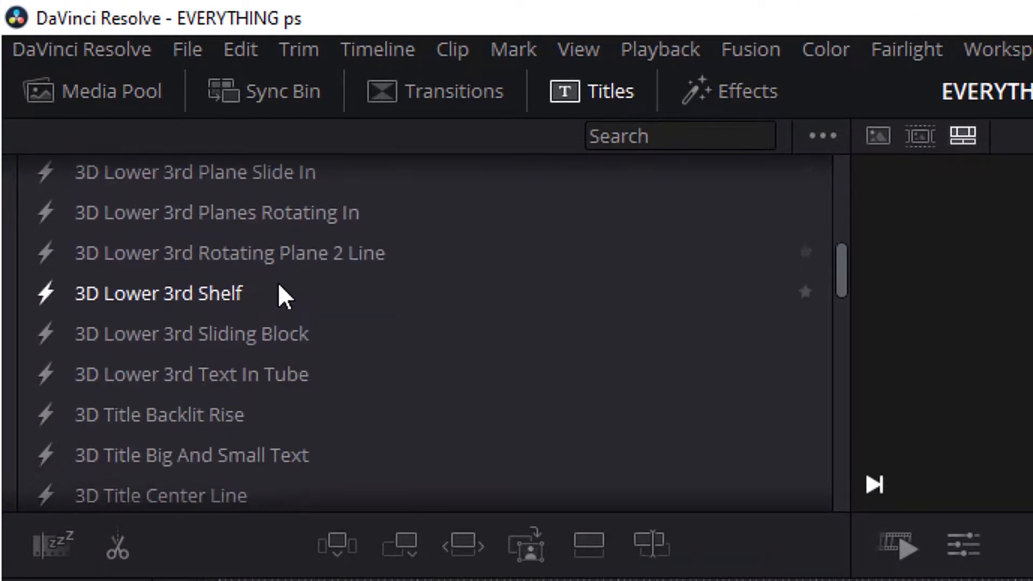
{"action": "scroll", "coordinate": [278, 297], "scroll_direction": "down", "scroll_amount": 10}
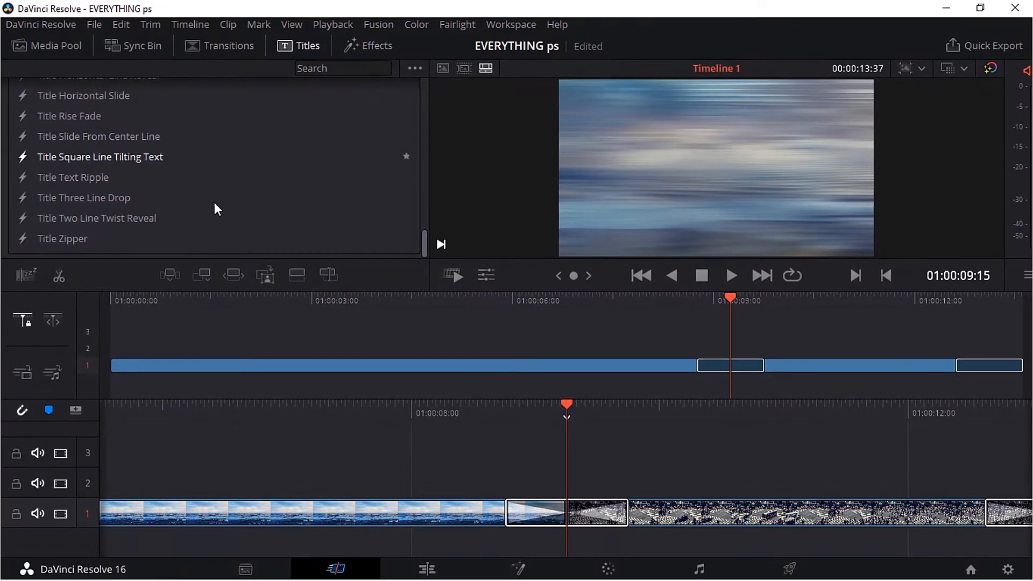
{"action": "scroll", "coordinate": [217, 163], "scroll_direction": "up", "scroll_amount": 3}
{"action": "scroll", "coordinate": [218, 163], "scroll_direction": "up", "scroll_amount": 12}
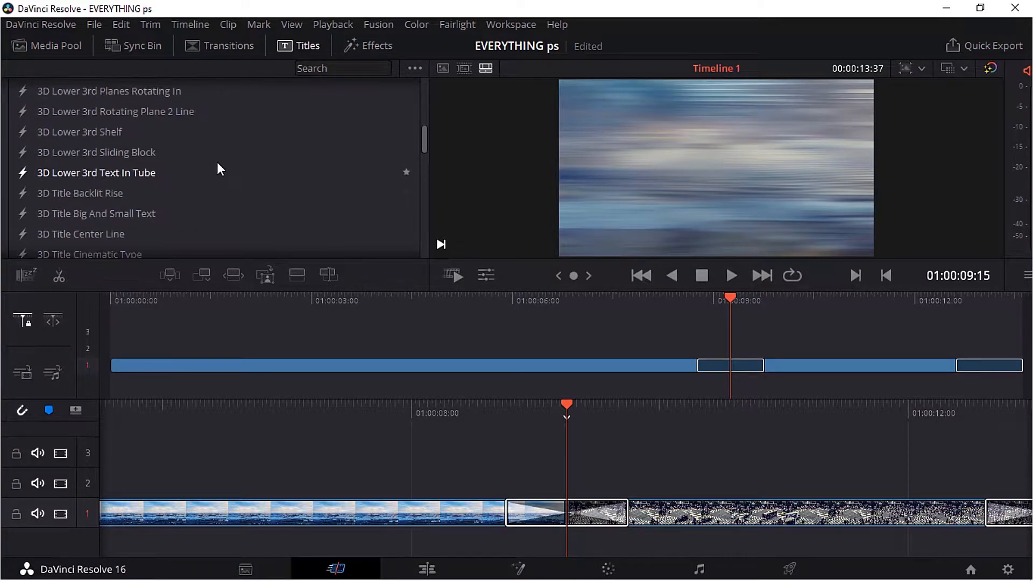
{"action": "scroll", "coordinate": [218, 162], "scroll_direction": "up", "scroll_amount": 10}
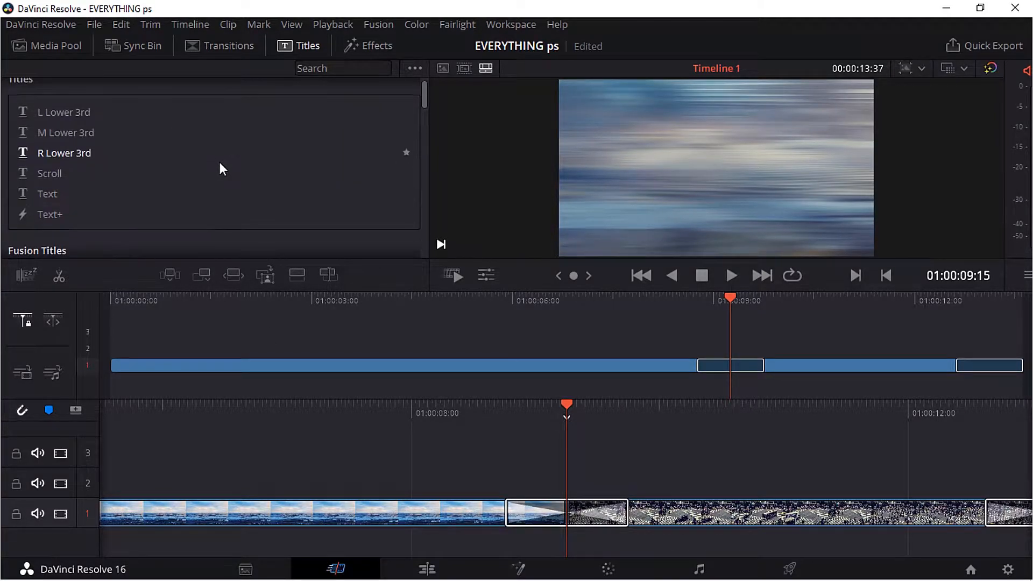
{"action": "left_click_drag", "start_coordinate": [72, 194], "coordinate": [292, 477]}
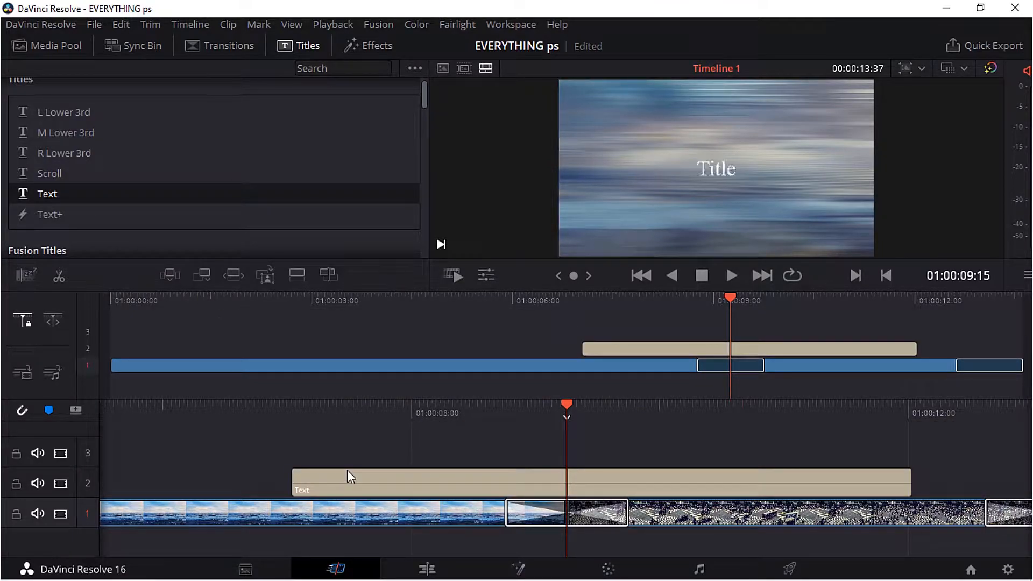
Delete the Blur Dissolve transition between the sea and crowd clips.
{"action": "left_click", "coordinate": [537, 521]}
{"action": "key", "text": "Delete"}
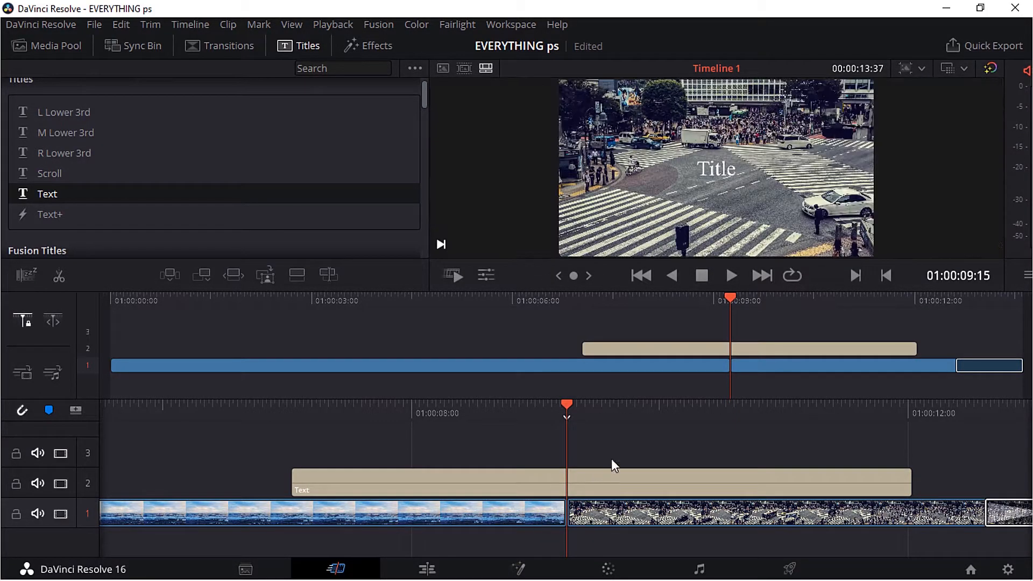
Scrub the timeline back over the sea clip and return to the cut to preview the title on both clips.
{"action": "left_click_drag", "start_coordinate": [533, 412], "coordinate": [627, 418]}
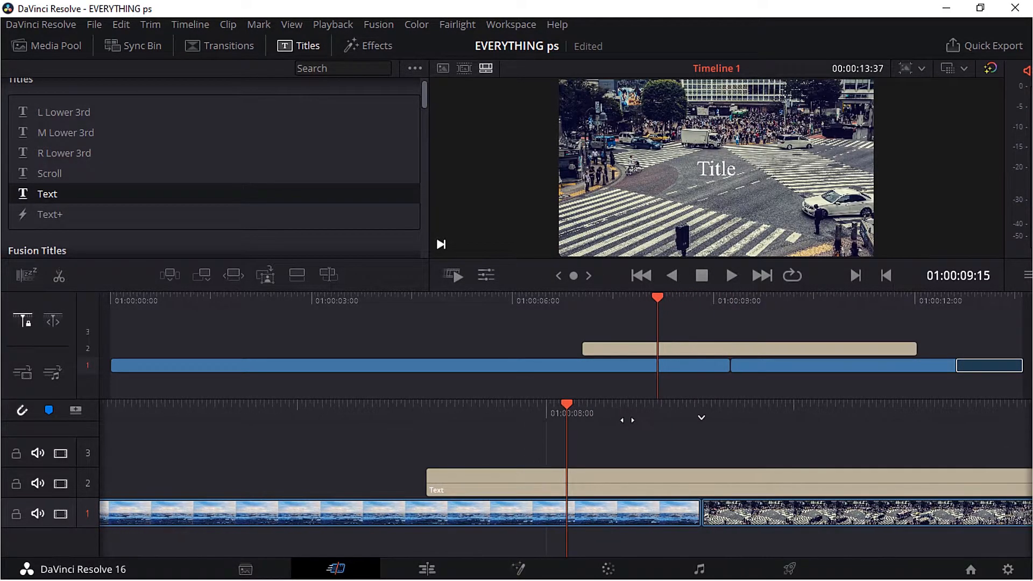
{"action": "left_click", "coordinate": [622, 482]}
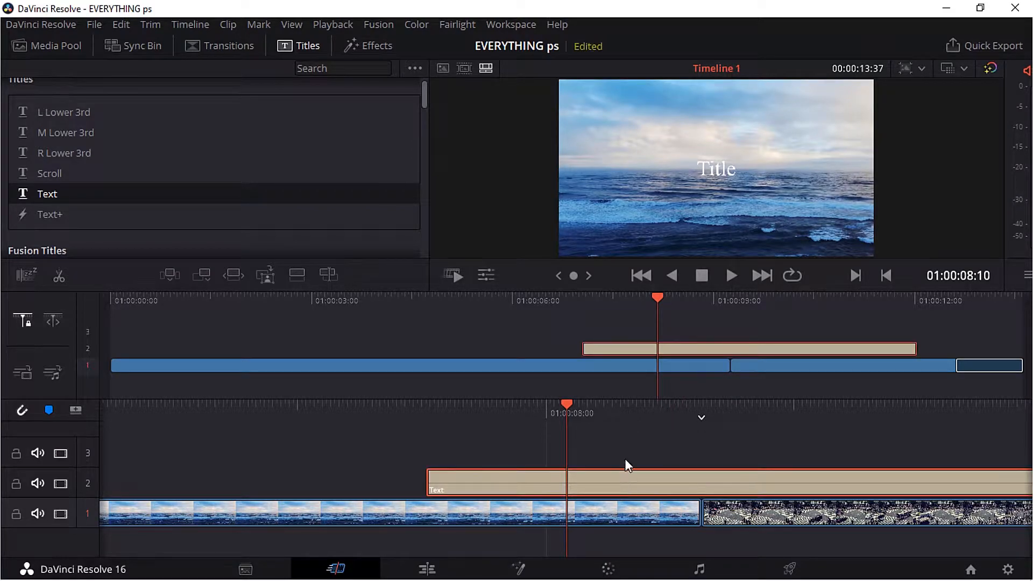
{"action": "left_click_drag", "start_coordinate": [700, 419], "coordinate": [565, 418]}
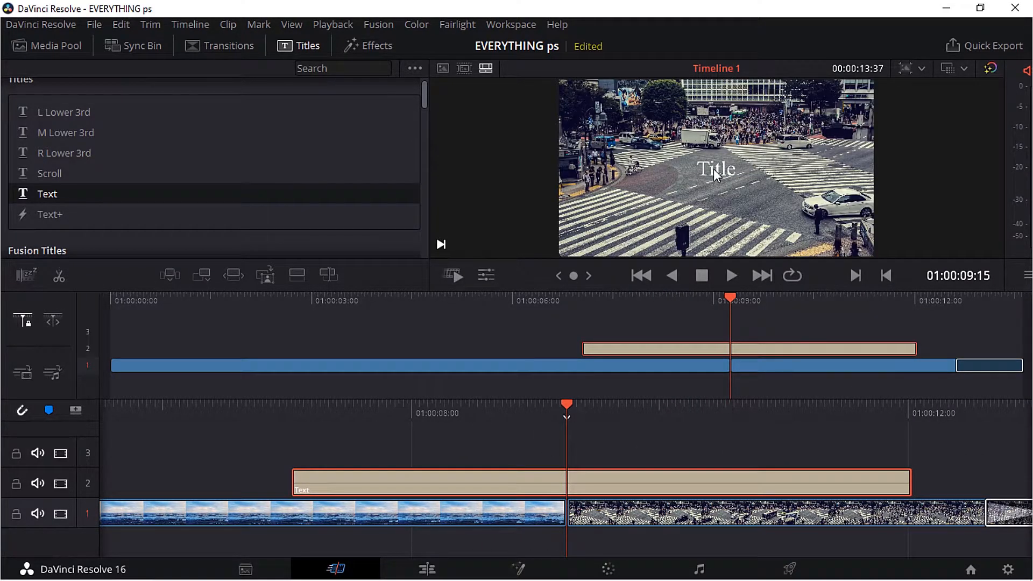
{"action": "left_click", "coordinate": [629, 446]}
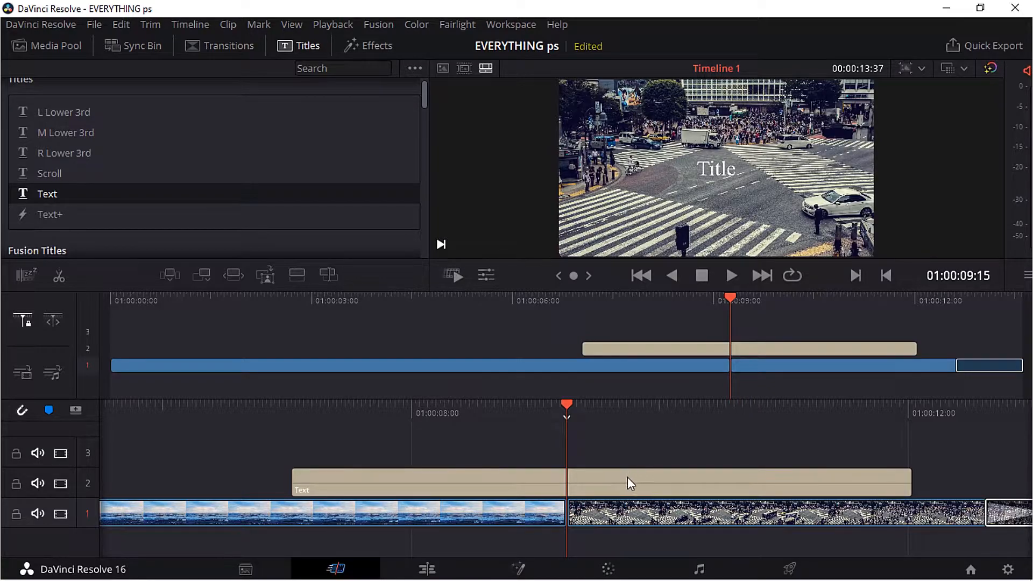
Open the inspector for the title clip and replace its text with "EVERYTHING ps".
{"action": "left_click", "coordinate": [492, 273]}
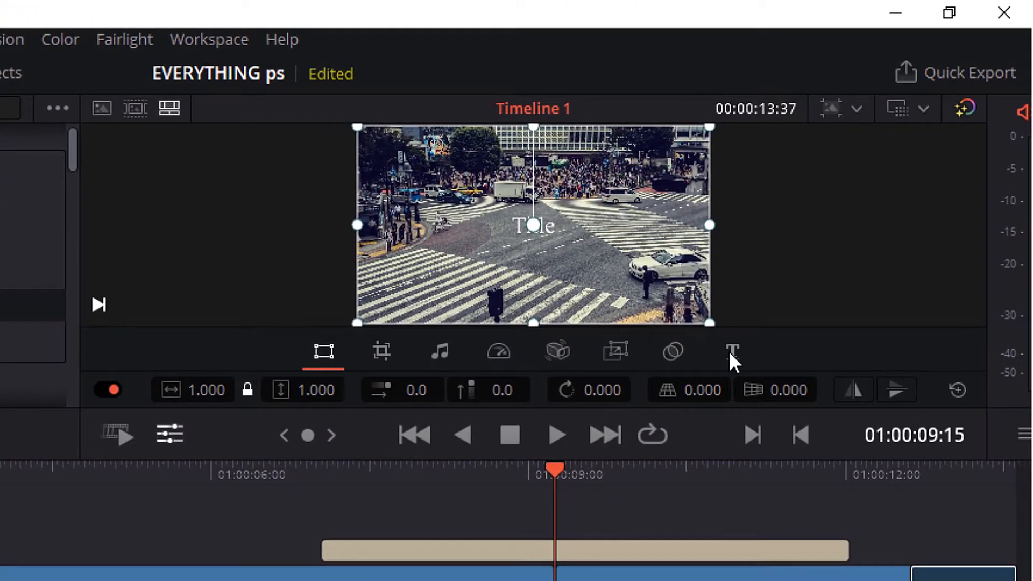
{"action": "left_click", "coordinate": [729, 358]}
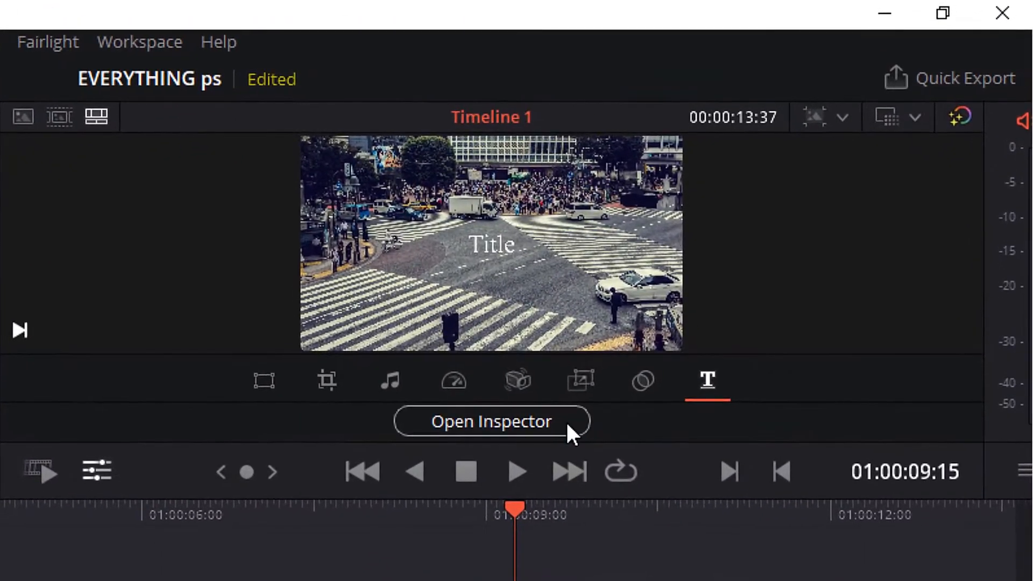
{"action": "left_click", "coordinate": [491, 421]}
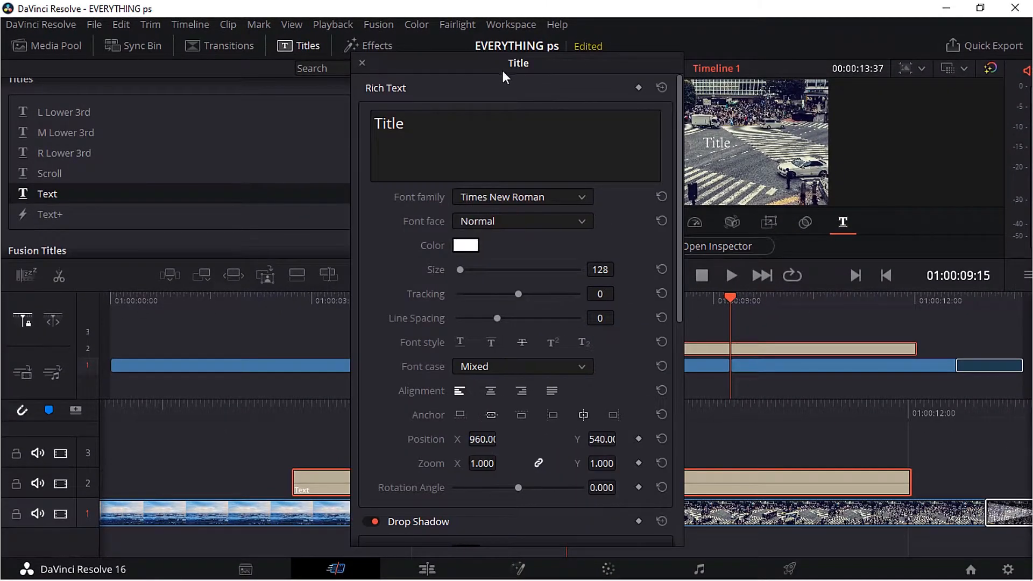
{"action": "left_click_drag", "start_coordinate": [502, 70], "coordinate": [400, 67]}
{"action": "triple_click", "coordinate": [354, 126]}
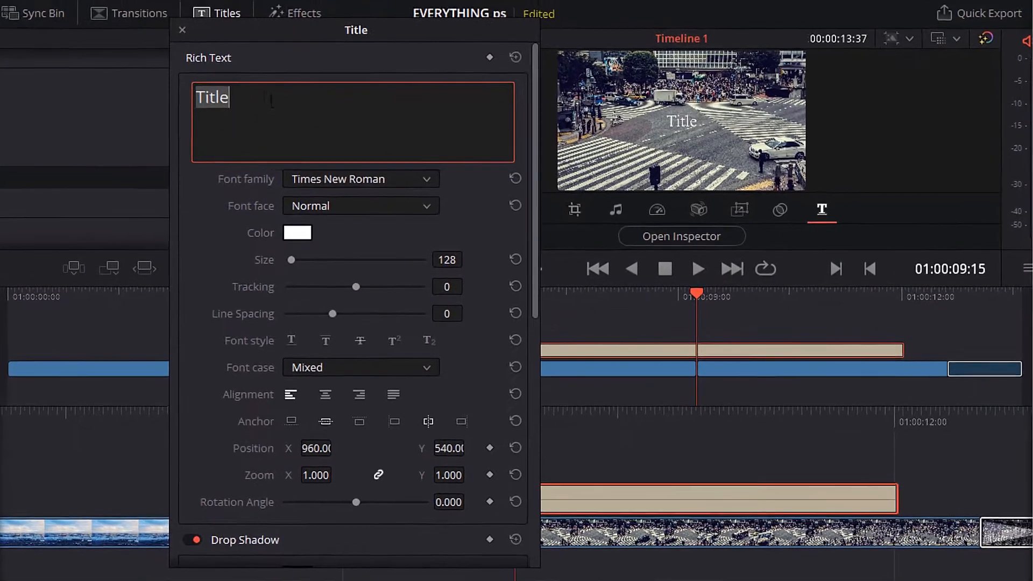
{"action": "type", "text": "EVERYTHING ps"}
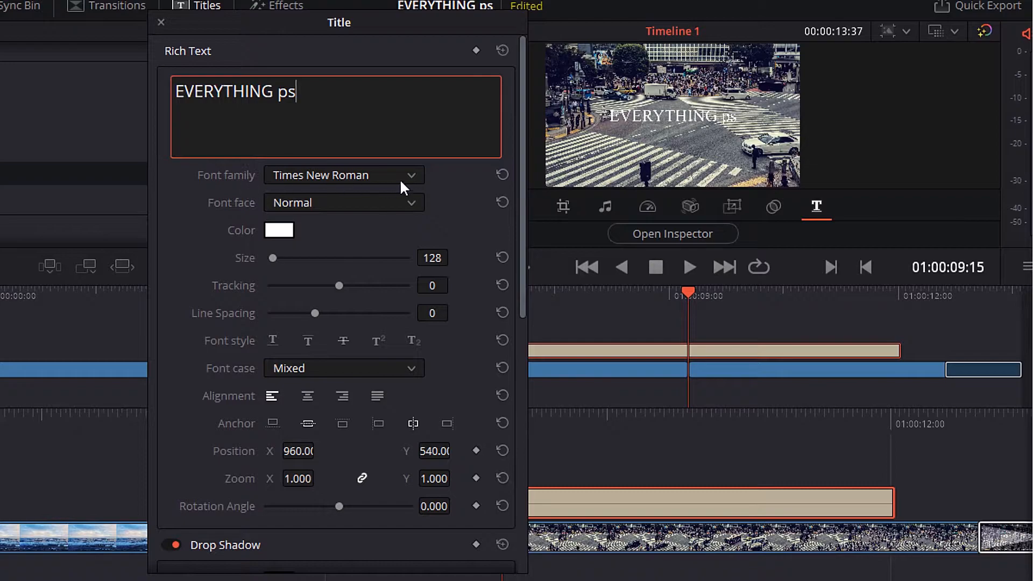
Change the title's font family to Tw Cen MT with the Bold Italic face.
{"action": "left_click", "coordinate": [408, 182]}
{"action": "left_click", "coordinate": [347, 451]}
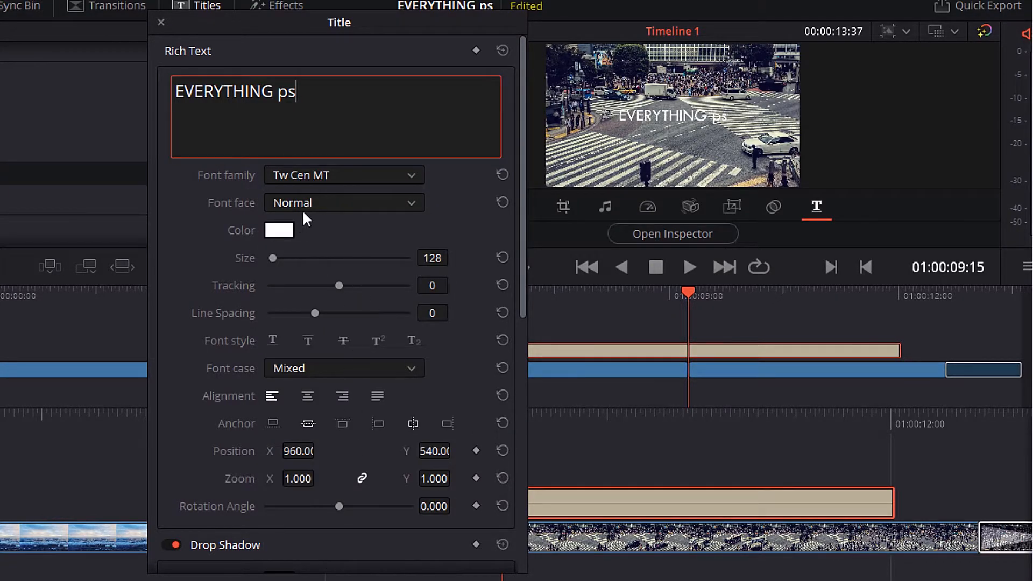
{"action": "left_click", "coordinate": [357, 205]}
{"action": "left_click", "coordinate": [327, 247]}
{"action": "left_click", "coordinate": [377, 203]}
{"action": "left_click", "coordinate": [336, 280]}
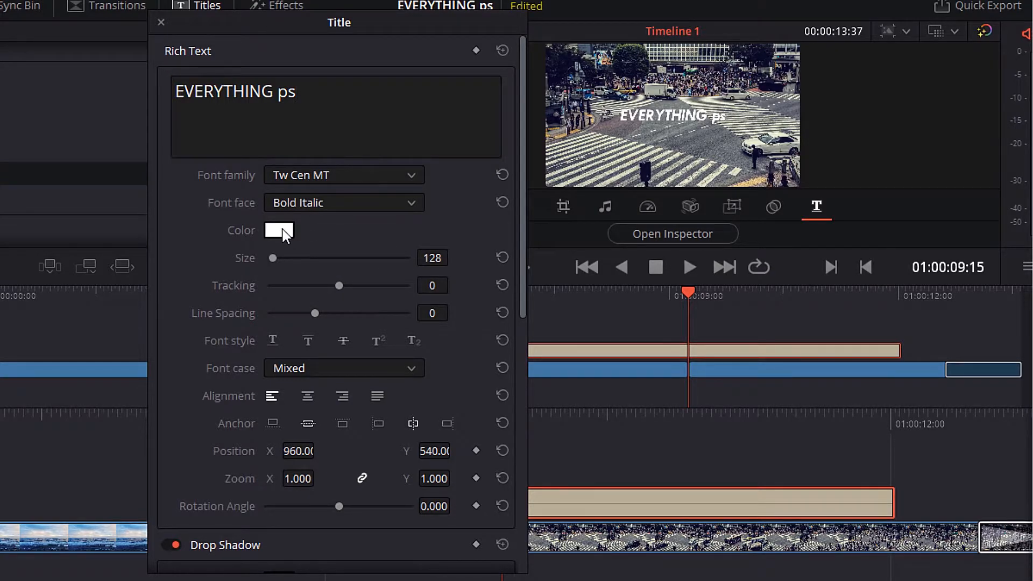
Make the title text black and set its size to 277, tracking to 1 and line spacing to -66.
{"action": "left_click", "coordinate": [279, 230]}
{"action": "left_click", "coordinate": [225, 142]}
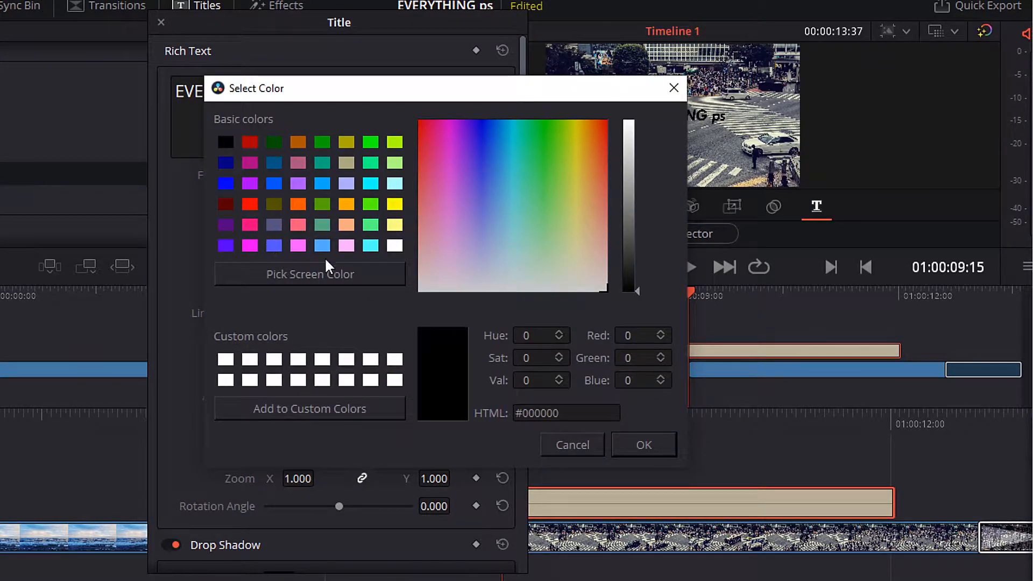
{"action": "left_click", "coordinate": [640, 453]}
{"action": "mouse_move", "coordinate": [273, 259]}
{"action": "left_mouse_down"}
{"action": "mouse_move", "coordinate": [321, 261]}
{"action": "mouse_move", "coordinate": [278, 260]}
{"action": "left_mouse_up"}
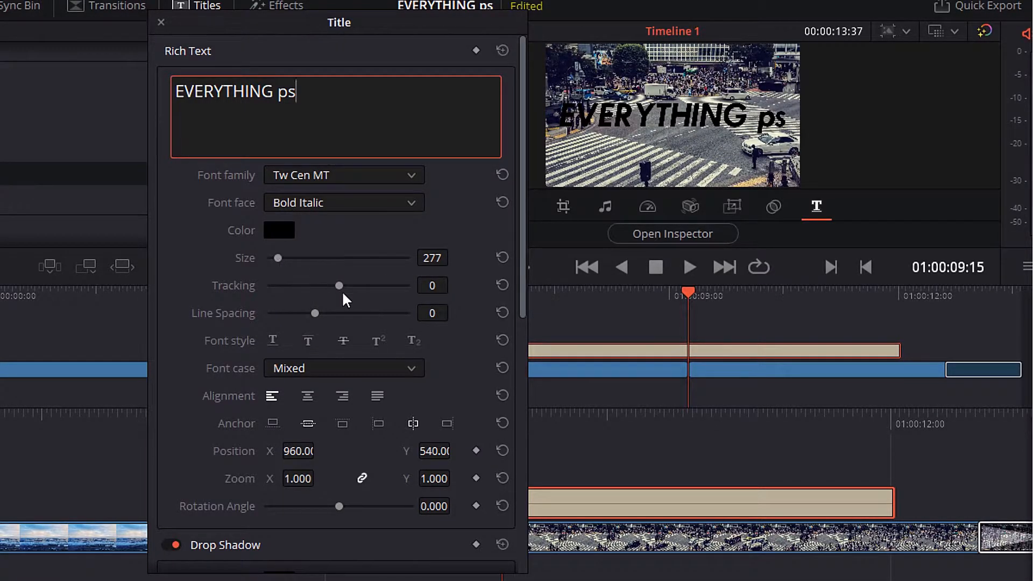
{"action": "left_click_drag", "start_coordinate": [340, 286], "coordinate": [304, 312]}
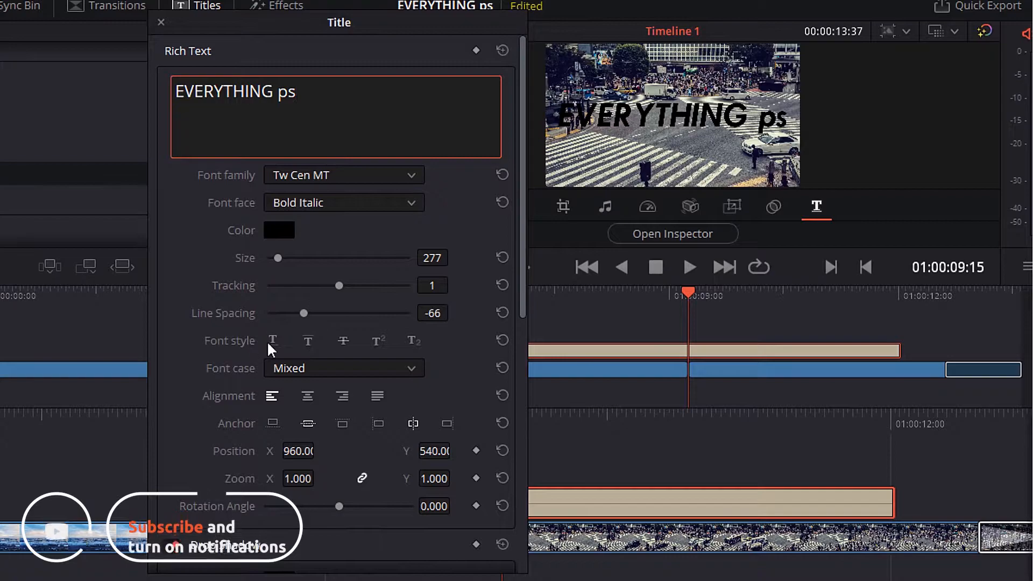
Apply underline, overline, strikethrough and subscript styles to the title text.
{"action": "left_click", "coordinate": [377, 341]}
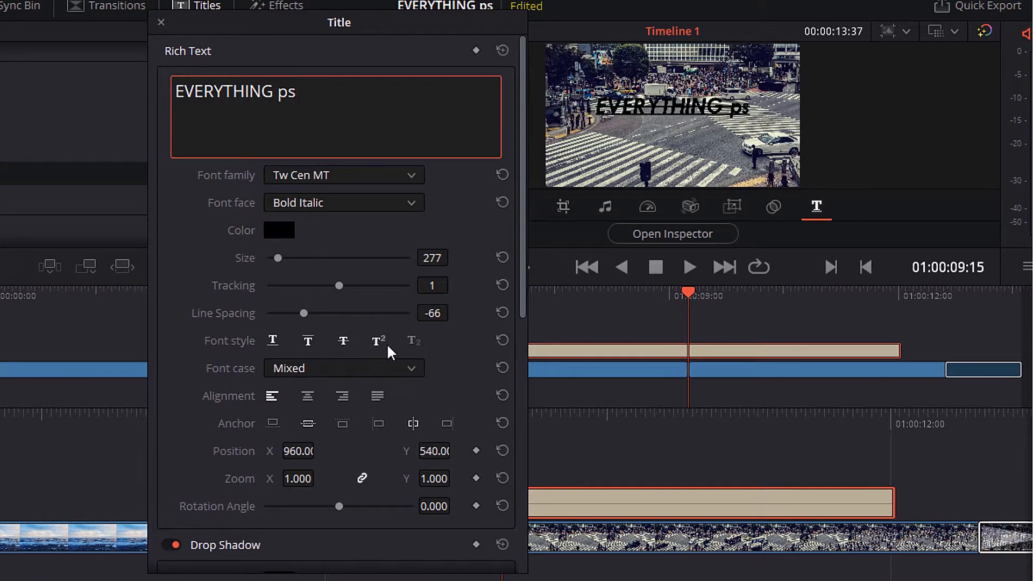
{"action": "left_click", "coordinate": [409, 344]}
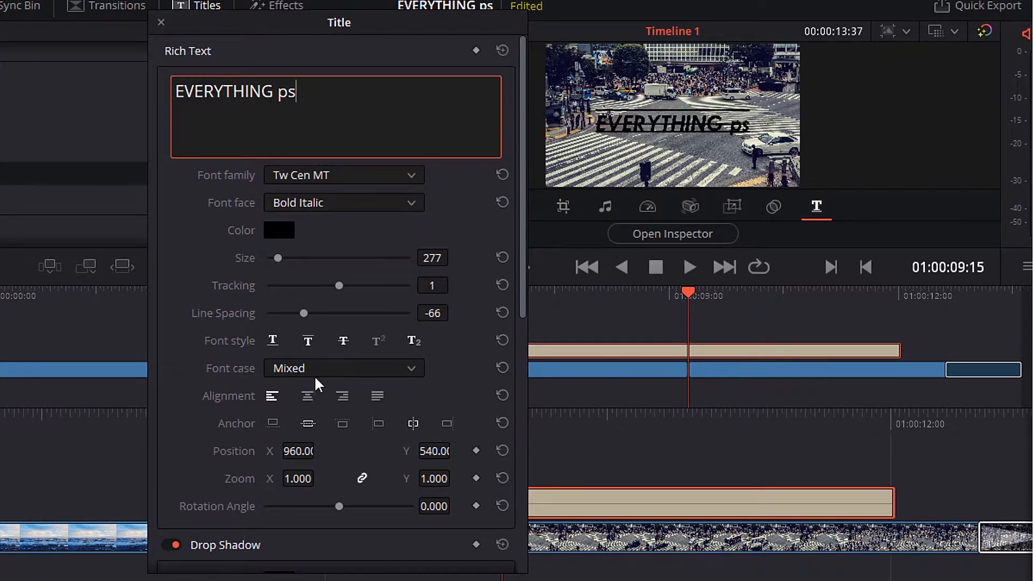
Try the All Caps and Title Caps font cases on the title and return it to Mixed.
{"action": "left_click", "coordinate": [397, 370]}
{"action": "left_click", "coordinate": [328, 408]}
{"action": "left_click", "coordinate": [400, 368]}
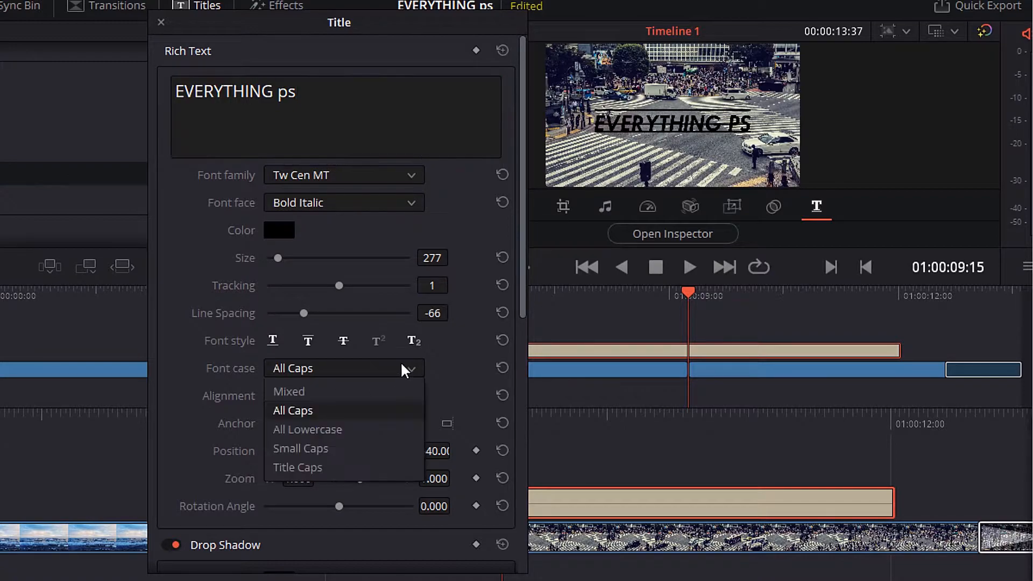
{"action": "left_click", "coordinate": [331, 466]}
{"action": "left_click", "coordinate": [402, 371]}
{"action": "left_click", "coordinate": [328, 389]}
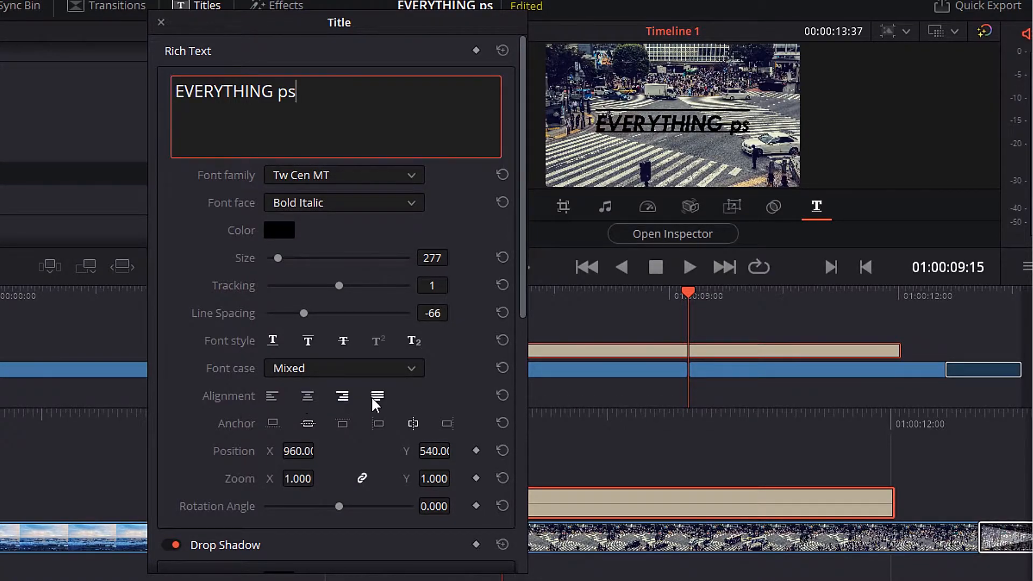
Justify the title text, try the different anchors, and leave it below its anchor point and horizontally centred.
{"action": "left_click", "coordinate": [274, 422]}
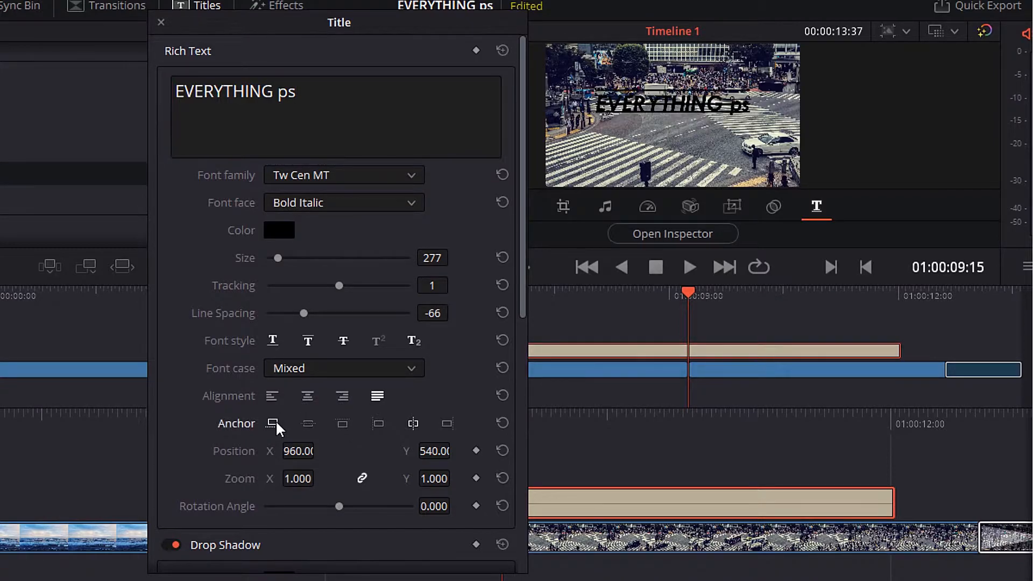
{"action": "left_click", "coordinate": [339, 424]}
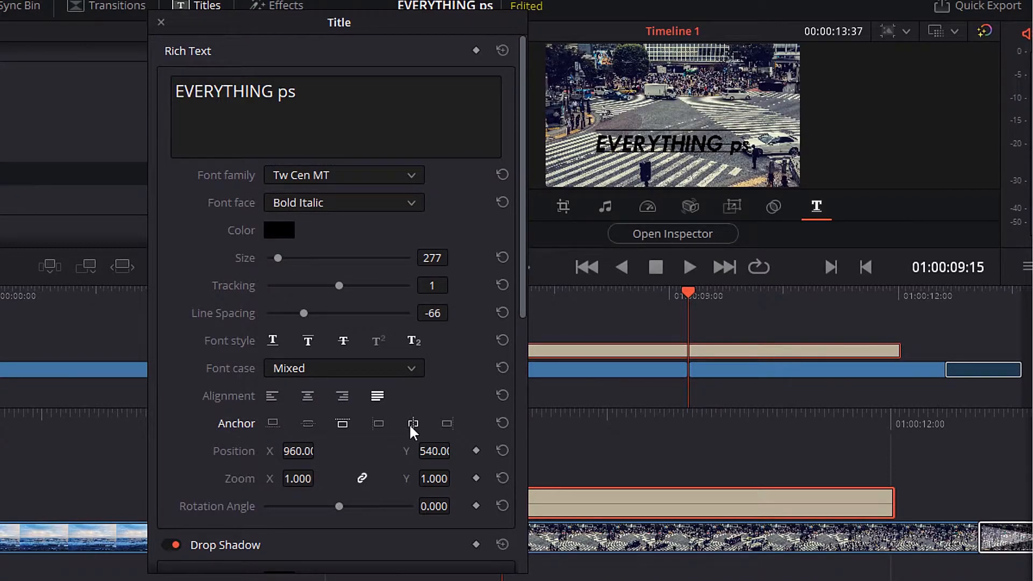
{"action": "left_click", "coordinate": [449, 424]}
{"action": "left_click", "coordinate": [375, 425]}
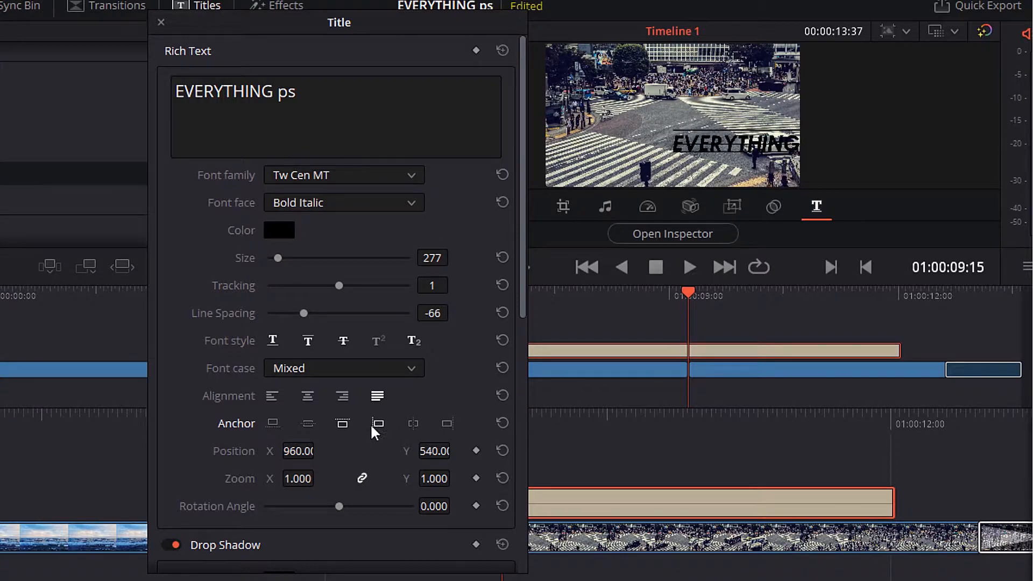
{"action": "left_click", "coordinate": [310, 423]}
{"action": "left_click", "coordinate": [278, 422]}
{"action": "left_click", "coordinate": [343, 424]}
{"action": "left_click", "coordinate": [413, 423]}
Position the title at X 979, Y 718, with a zoom of 1.030 and a rotation angle of about 14.74.
{"action": "left_click_drag", "start_coordinate": [291, 450], "coordinate": [319, 449]}
{"action": "left_click_drag", "start_coordinate": [442, 452], "coordinate": [471, 449]}
{"action": "left_click_drag", "start_coordinate": [294, 454], "coordinate": [320, 476]}
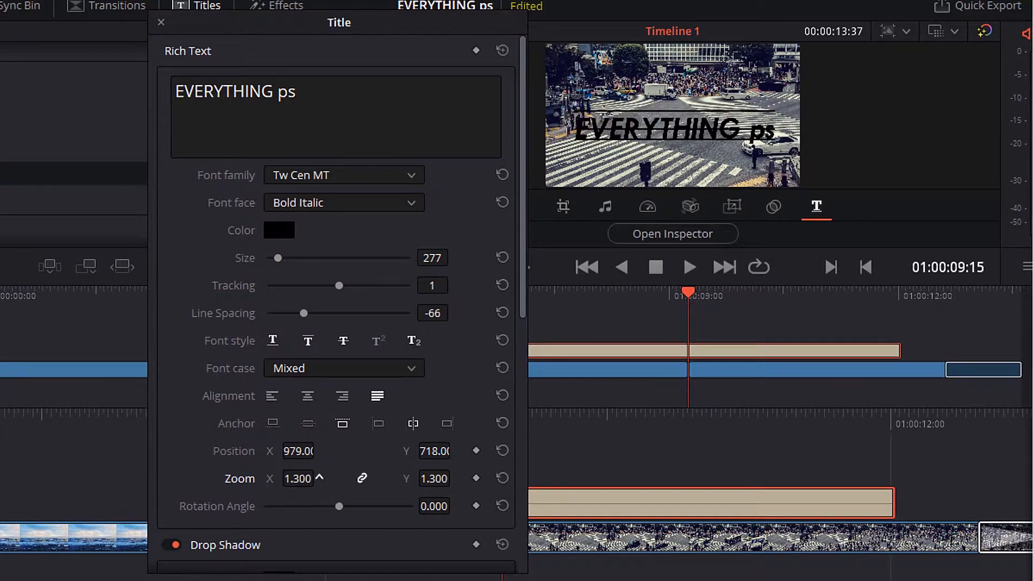
{"action": "left_click_drag", "start_coordinate": [430, 478], "coordinate": [455, 477]}
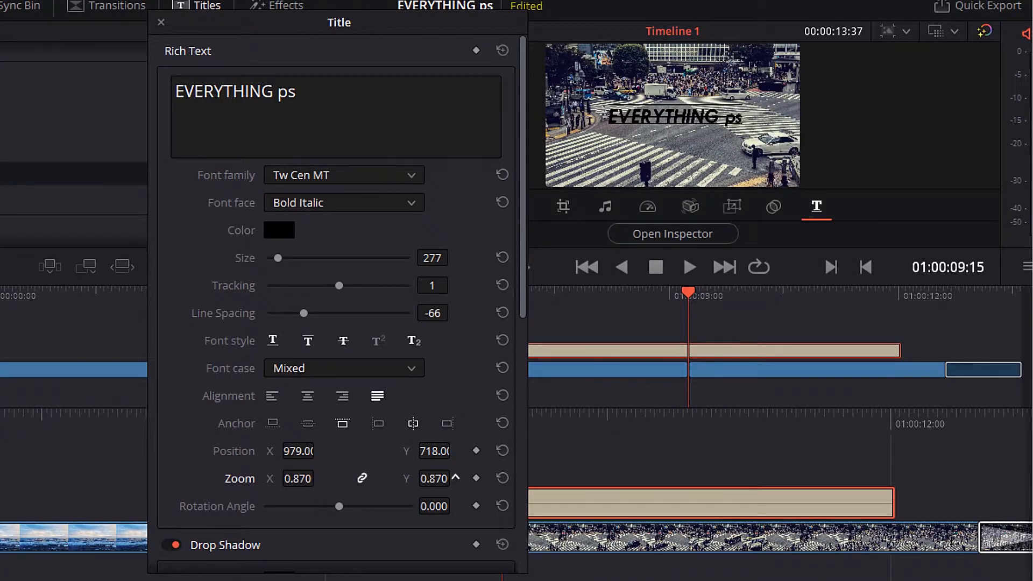
{"action": "mouse_move", "coordinate": [342, 509]}
{"action": "left_mouse_down"}
{"action": "mouse_move", "coordinate": [354, 505]}
{"action": "mouse_move", "coordinate": [341, 505]}
{"action": "left_mouse_up"}
{"action": "left_click_drag", "start_coordinate": [297, 478], "coordinate": [319, 477]}
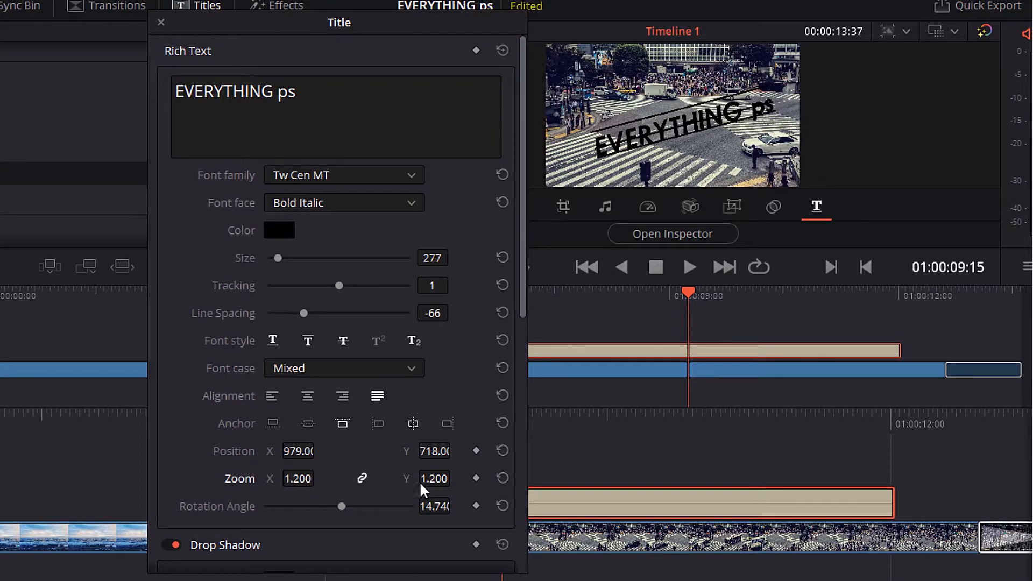
{"action": "left_click_drag", "start_coordinate": [418, 484], "coordinate": [403, 484]}
Set the title's drop shadow to offset X 146, Y 129, blur 57 and opacity 29, keeping the shadow enabled.
{"action": "scroll", "coordinate": [228, 463], "scroll_direction": "down", "scroll_amount": 5}
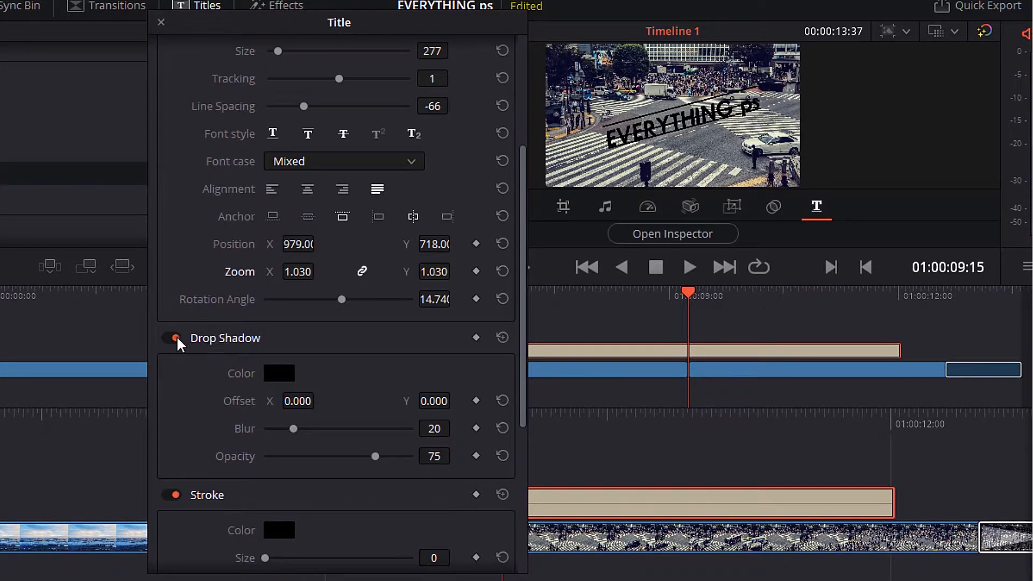
{"action": "left_click", "coordinate": [170, 338]}
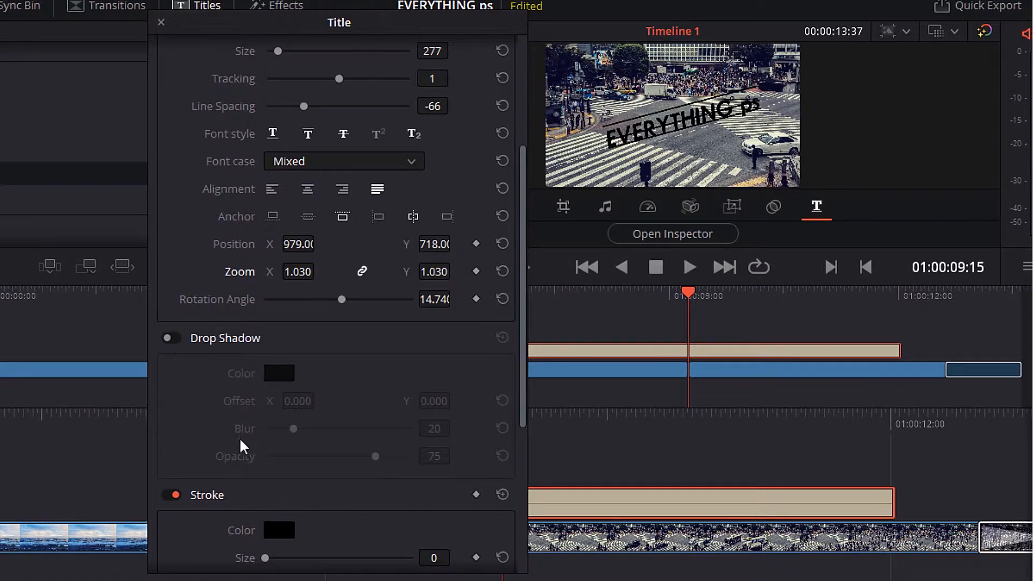
{"action": "left_click", "coordinate": [179, 344]}
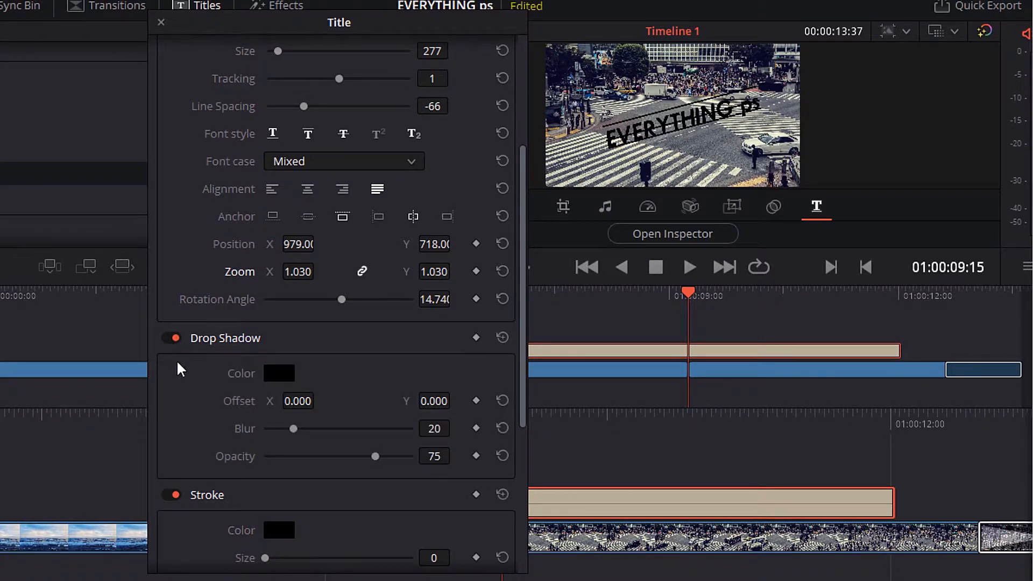
{"action": "left_click_drag", "start_coordinate": [293, 433], "coordinate": [349, 433]}
{"action": "left_click_drag", "start_coordinate": [298, 402], "coordinate": [320, 400]}
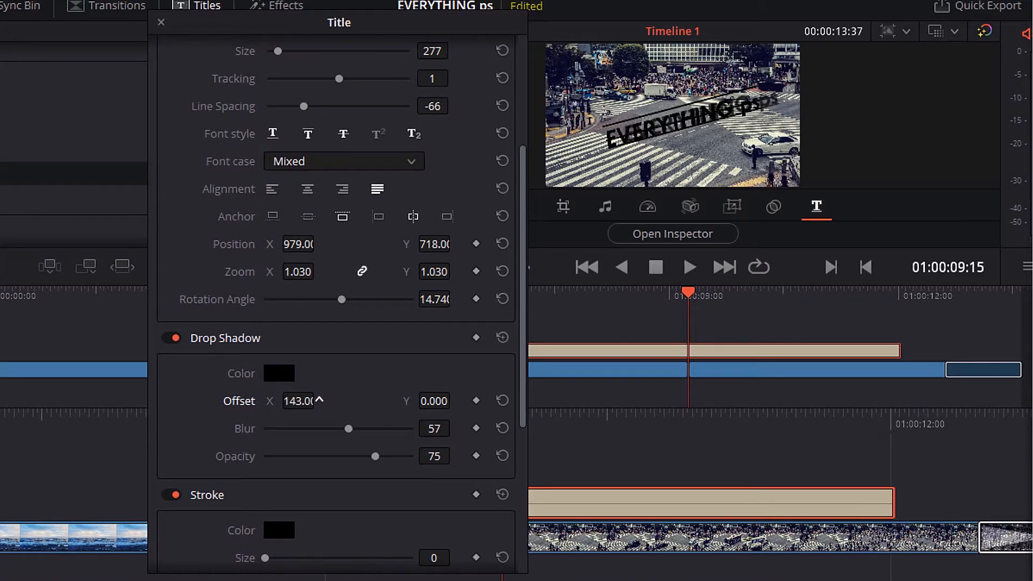
{"action": "left_click_drag", "start_coordinate": [430, 407], "coordinate": [455, 401]}
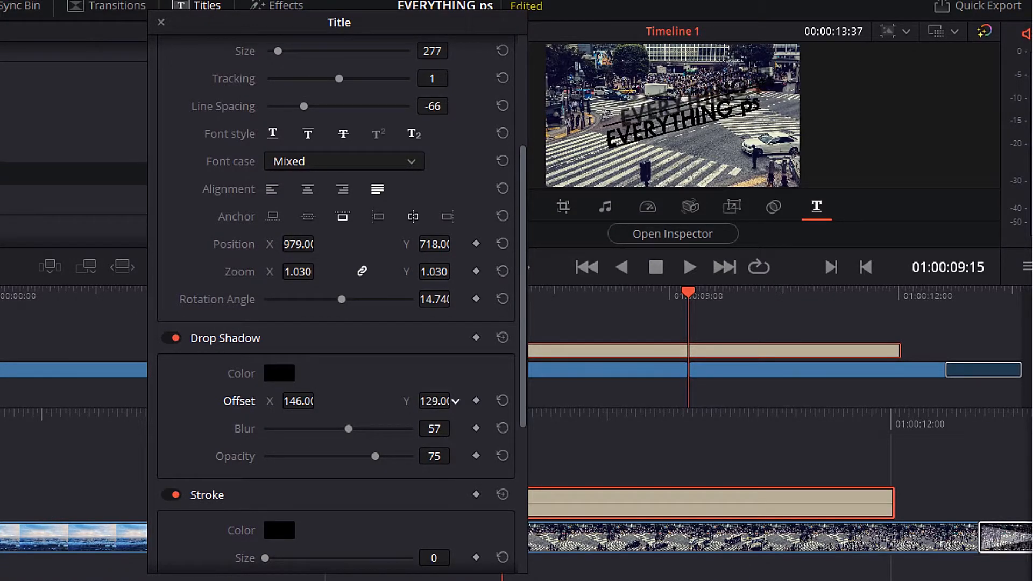
{"action": "left_click_drag", "start_coordinate": [374, 461], "coordinate": [302, 459]}
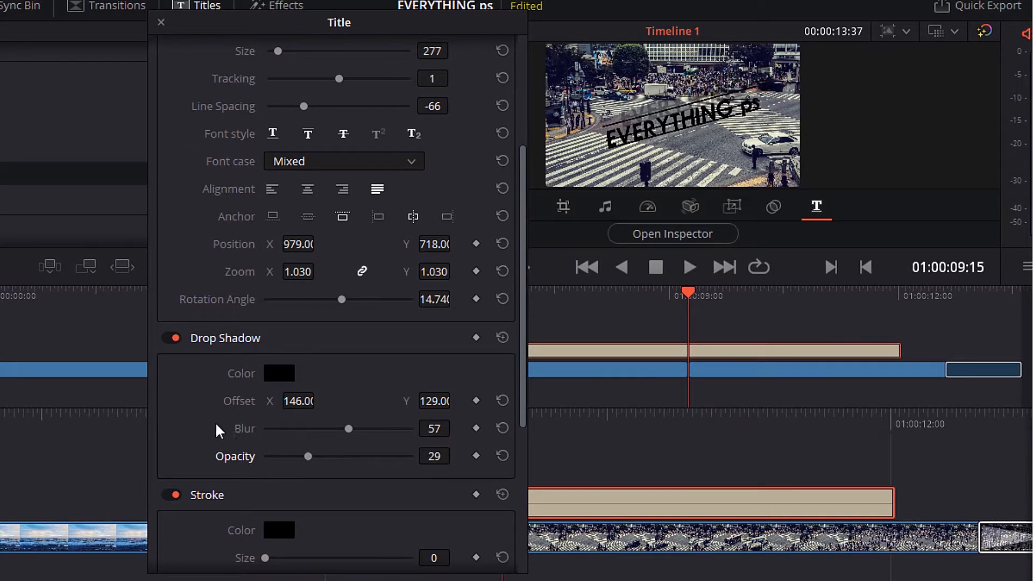
Give the title text a white stroke with a size of 4.
{"action": "scroll", "coordinate": [212, 419], "scroll_direction": "down", "scroll_amount": 4}
{"action": "mouse_move", "coordinate": [261, 350]}
{"action": "left_mouse_down"}
{"action": "mouse_move", "coordinate": [351, 365]}
{"action": "mouse_move", "coordinate": [286, 344]}
{"action": "left_mouse_up"}
{"action": "left_click", "coordinate": [285, 325]}
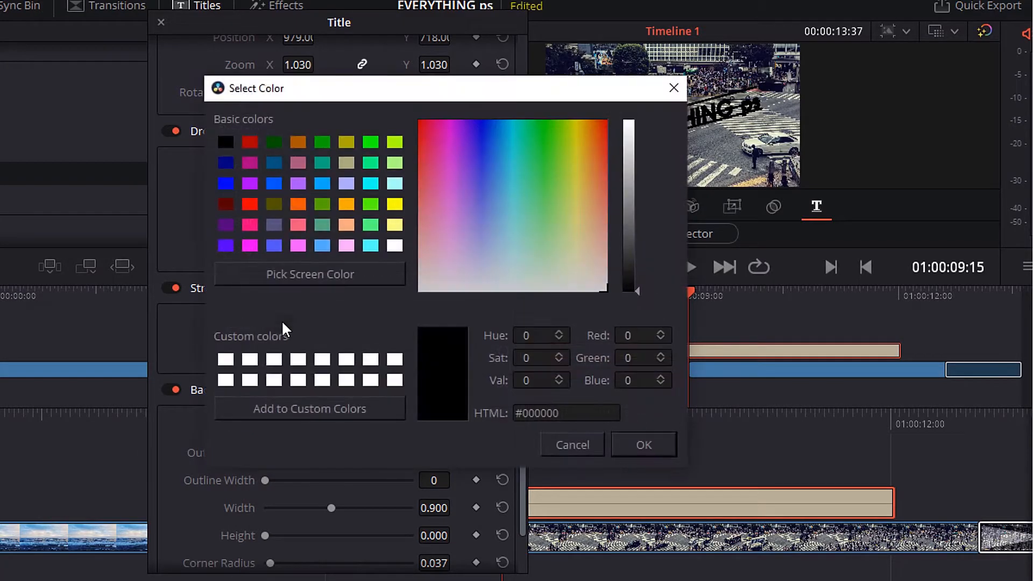
{"action": "left_click", "coordinate": [394, 245]}
{"action": "left_click", "coordinate": [630, 447]}
{"action": "mouse_move", "coordinate": [319, 350]}
{"action": "left_mouse_down"}
{"action": "mouse_move", "coordinate": [291, 350]}
{"action": "mouse_move", "coordinate": [358, 352]}
{"action": "mouse_move", "coordinate": [301, 351]}
{"action": "left_mouse_up"}
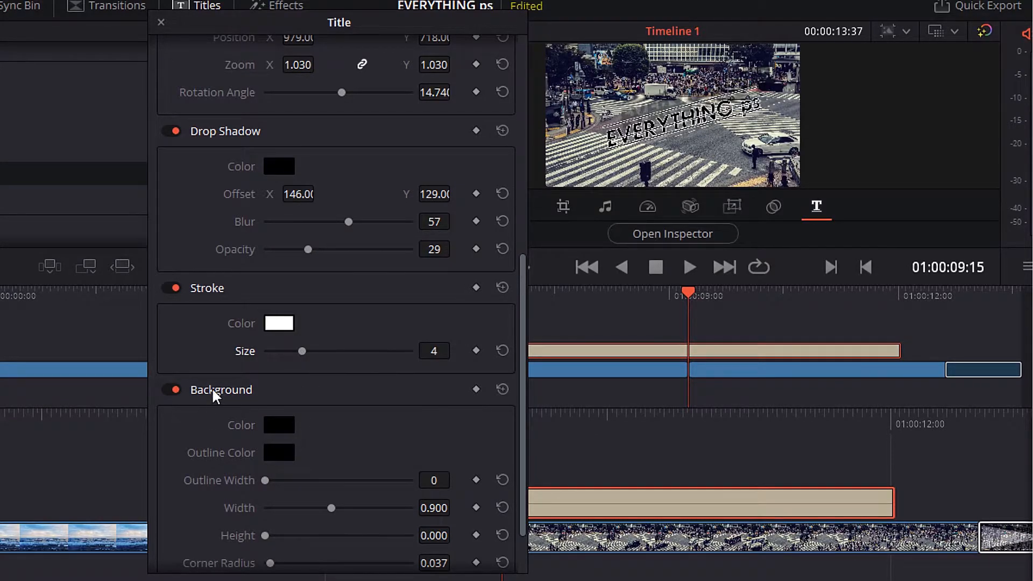
Colour the title's background bright green and its background outline pink (#ff55ff).
{"action": "scroll", "coordinate": [328, 417], "scroll_direction": "down", "scroll_amount": 2}
{"action": "left_click", "coordinate": [278, 356]}
{"action": "left_click", "coordinate": [394, 245]}
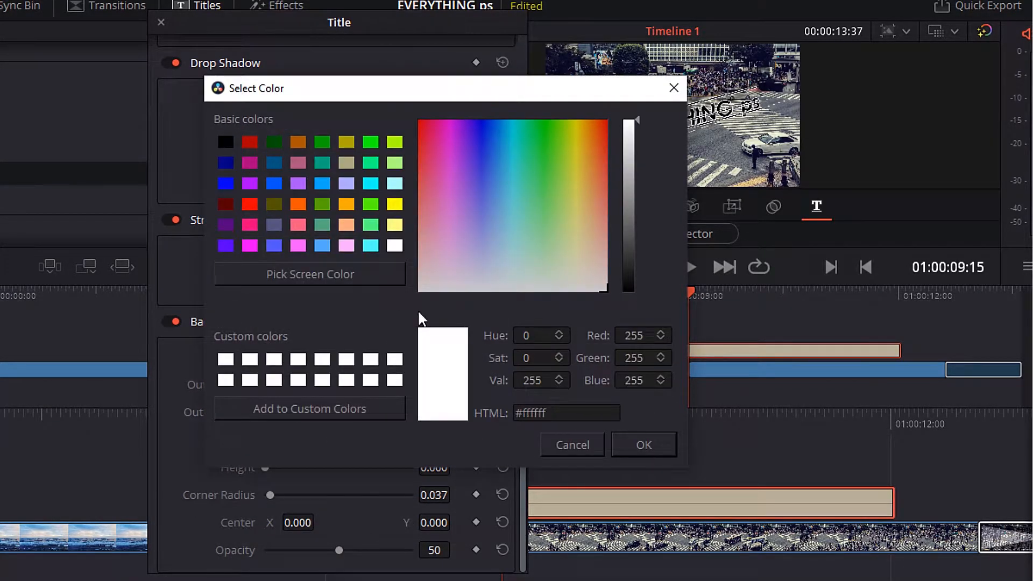
{"action": "left_click", "coordinate": [371, 142]}
{"action": "left_click", "coordinate": [620, 444]}
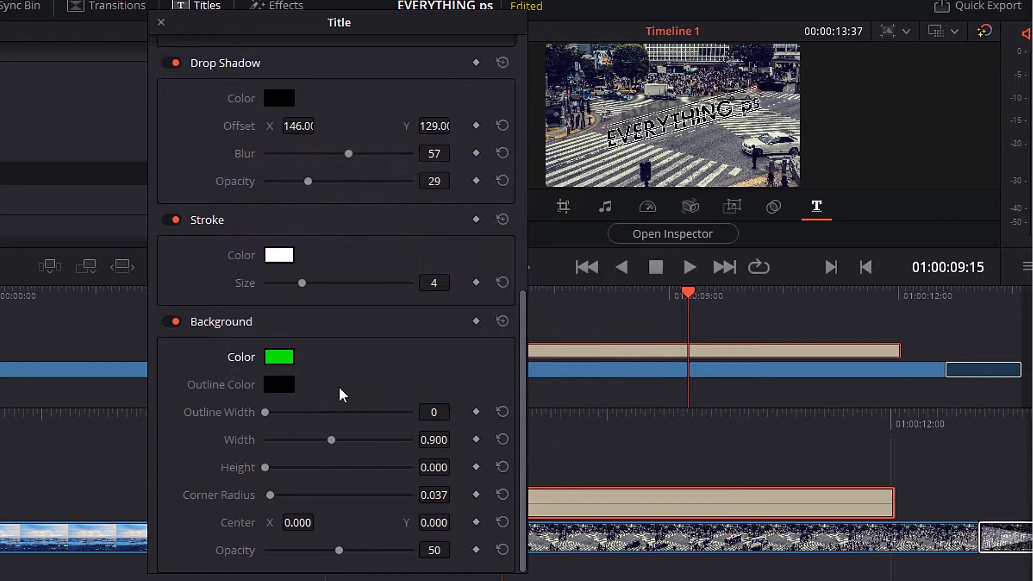
{"action": "left_click", "coordinate": [285, 385]}
{"action": "left_click", "coordinate": [306, 246]}
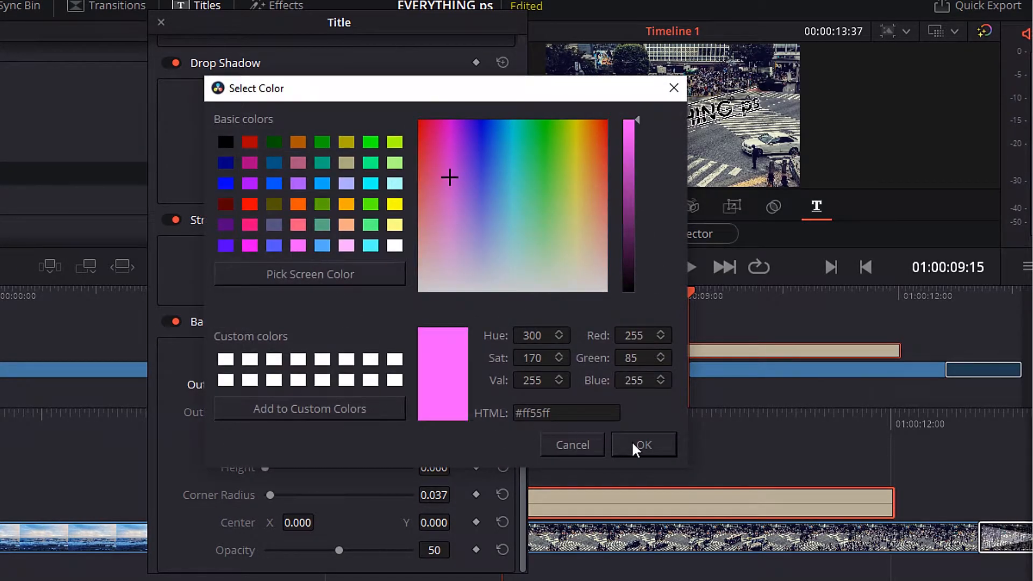
{"action": "left_click", "coordinate": [633, 442]}
Set the title background's outline width to 22, width 1.520, height 0.526, corner radius 0.468, centre X 109, Y -146, and opacity 73.
{"action": "left_click_drag", "start_coordinate": [291, 412], "coordinate": [377, 437]}
{"action": "left_click_drag", "start_coordinate": [265, 467], "coordinate": [304, 458]}
{"action": "left_click_drag", "start_coordinate": [278, 497], "coordinate": [308, 522]}
{"action": "left_click_drag", "start_coordinate": [455, 521], "coordinate": [423, 522]}
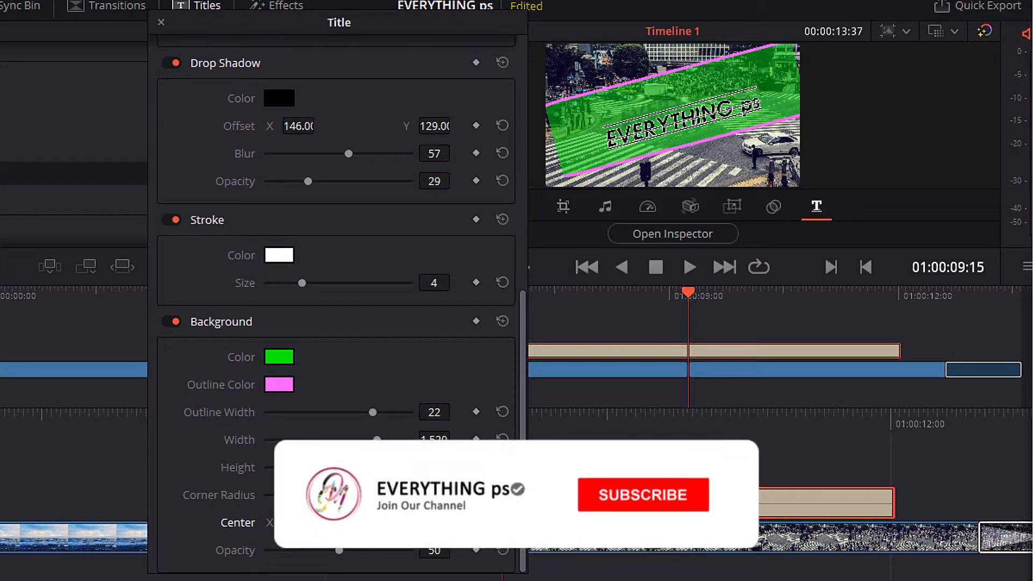
{"action": "left_click_drag", "start_coordinate": [345, 549], "coordinate": [372, 550]}
{"action": "scroll", "coordinate": [382, 365], "scroll_direction": "up", "scroll_amount": 2}
{"action": "scroll", "coordinate": [382, 366], "scroll_direction": "down", "scroll_amount": 2}
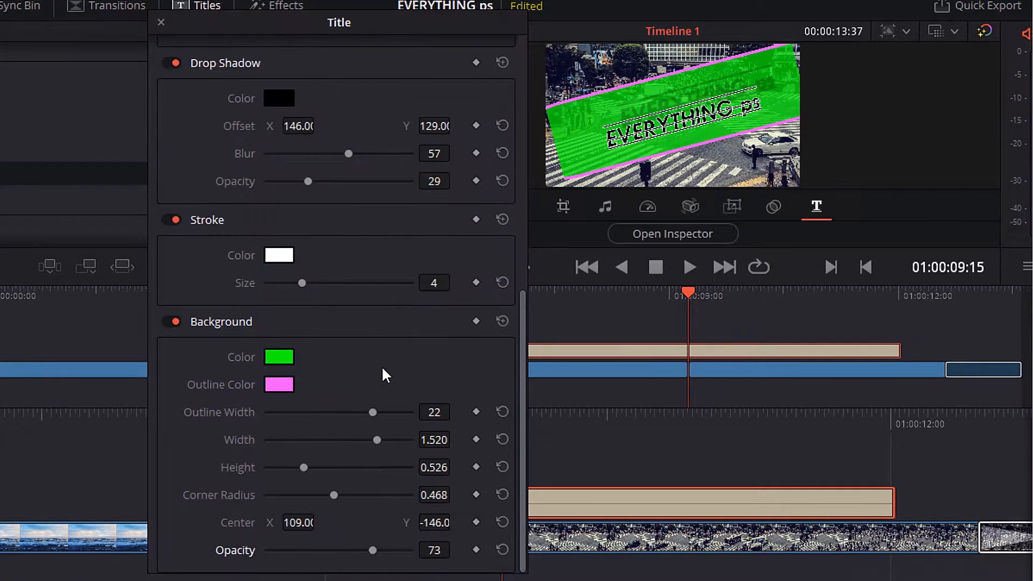
Reset the title's background, stroke and drop shadow settings.
{"action": "left_click", "coordinate": [502, 320]}
{"action": "scroll", "coordinate": [389, 367], "scroll_direction": "up", "scroll_amount": 2}
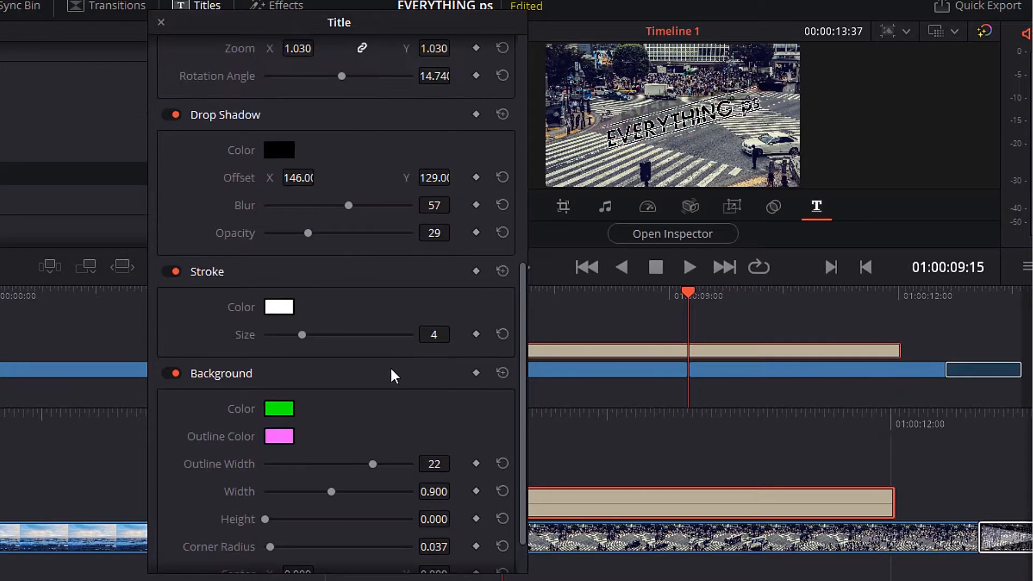
{"action": "left_click", "coordinate": [503, 271]}
{"action": "scroll", "coordinate": [359, 357], "scroll_direction": "up", "scroll_amount": 3}
{"action": "left_click", "coordinate": [502, 269]}
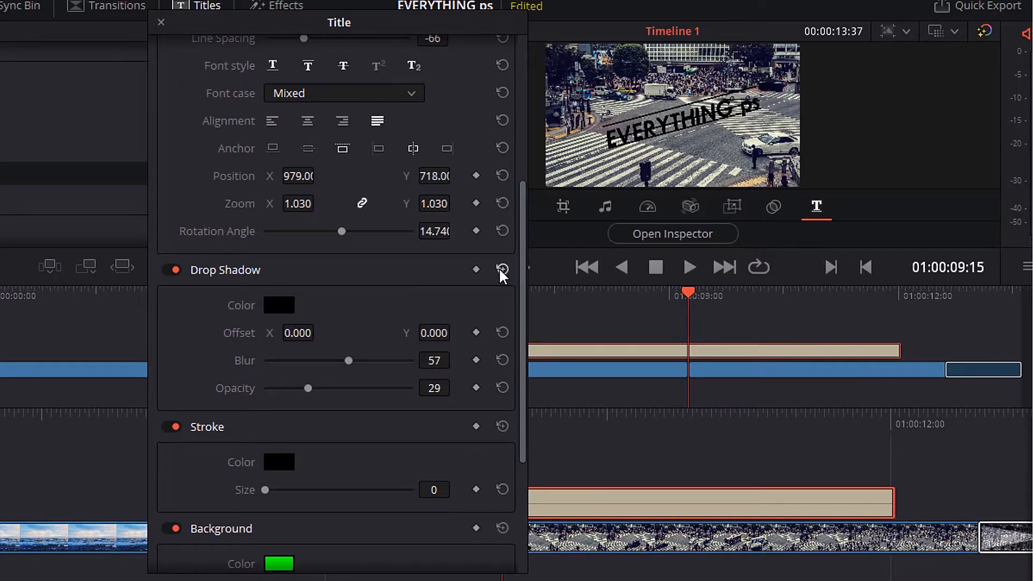
{"action": "scroll", "coordinate": [186, 283], "scroll_direction": "up", "scroll_amount": 1}
{"action": "scroll", "coordinate": [186, 283], "scroll_direction": "up", "scroll_amount": 4}
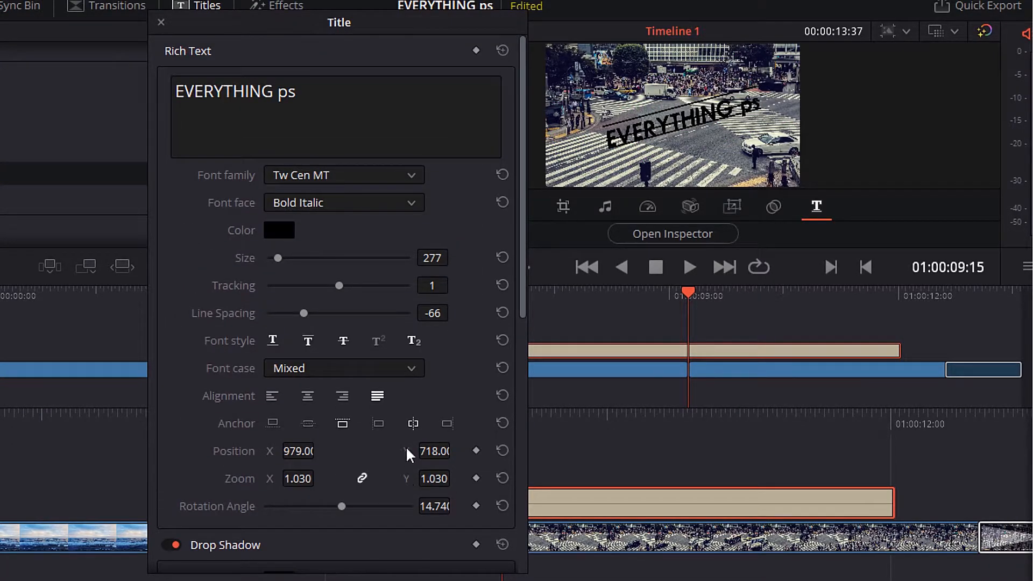
Keyframe the title's horizontal position from X -870 near the title's start to X 1180 over the crowd clip.
{"action": "scroll", "coordinate": [475, 514], "scroll_direction": "down", "scroll_amount": 3}
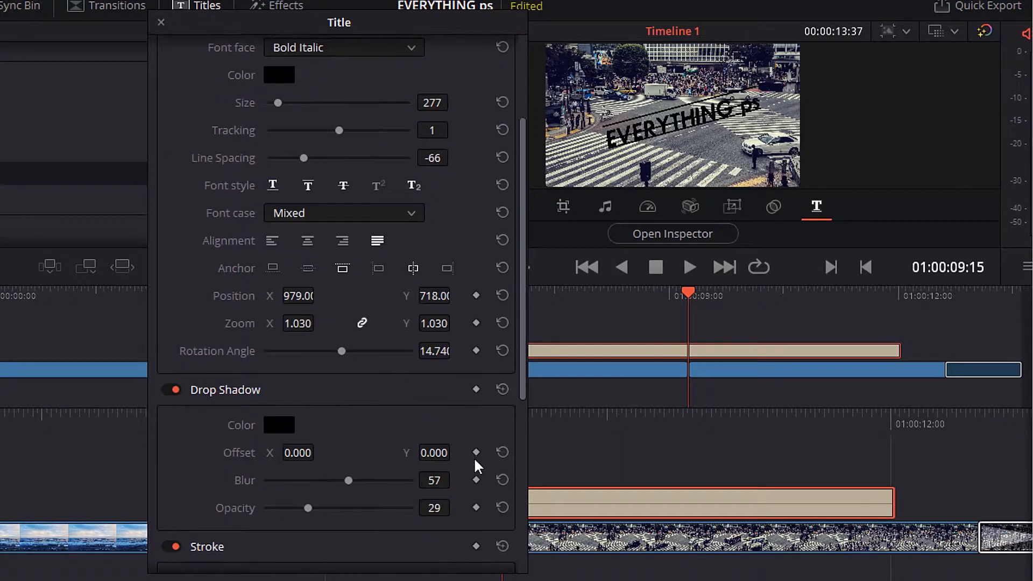
{"action": "scroll", "coordinate": [475, 480], "scroll_direction": "down", "scroll_amount": 3}
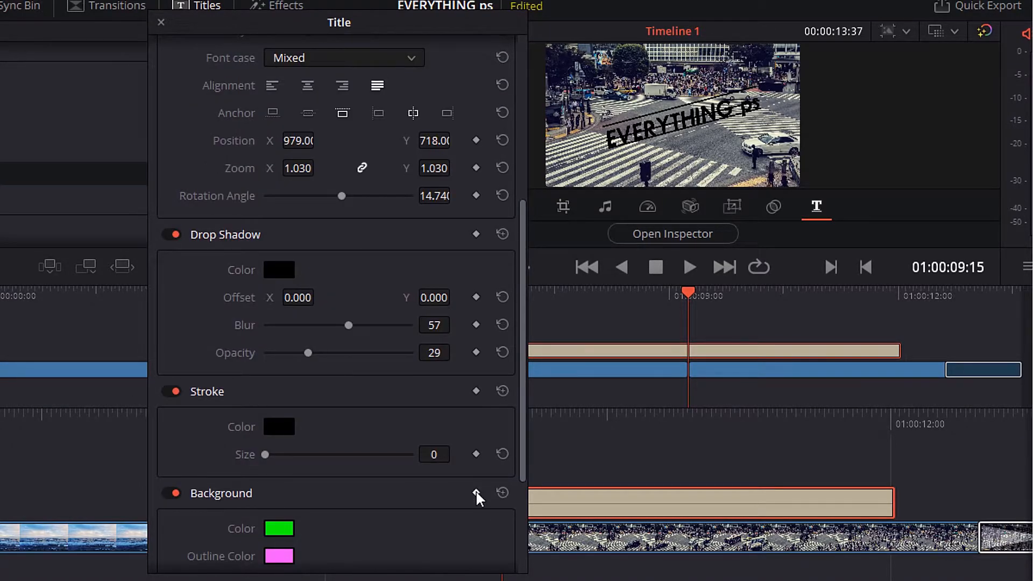
{"action": "scroll", "coordinate": [463, 405], "scroll_direction": "up", "scroll_amount": 6}
{"action": "left_click_drag", "start_coordinate": [400, 24], "coordinate": [195, 32]}
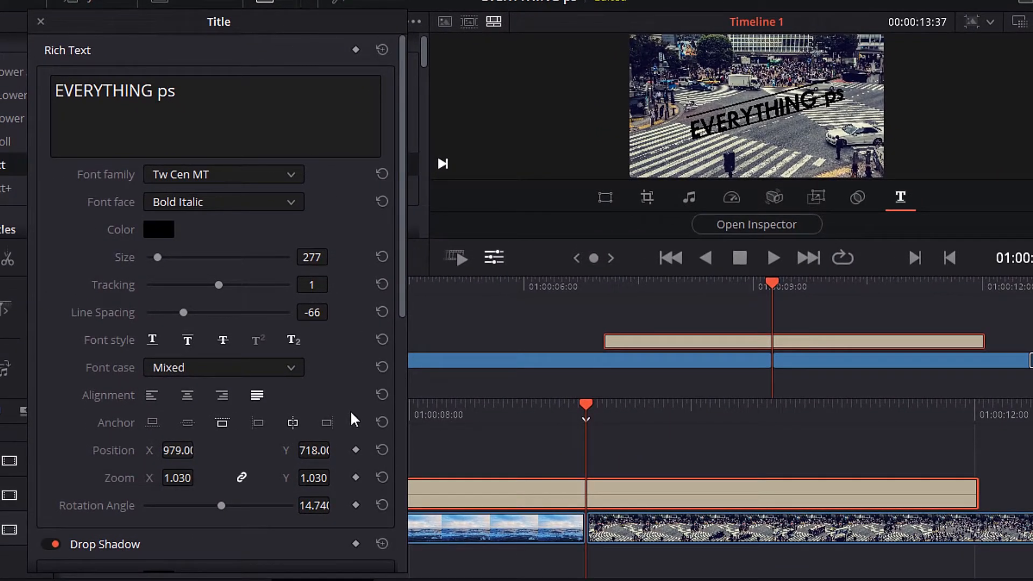
{"action": "left_click_drag", "start_coordinate": [188, 456], "coordinate": [241, 461]}
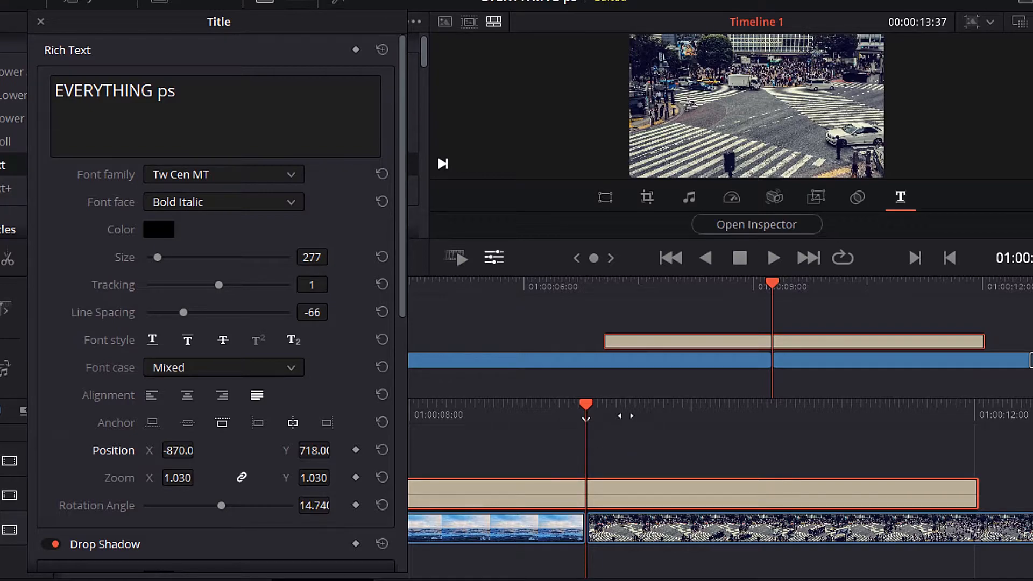
{"action": "left_click_drag", "start_coordinate": [508, 453], "coordinate": [783, 454]}
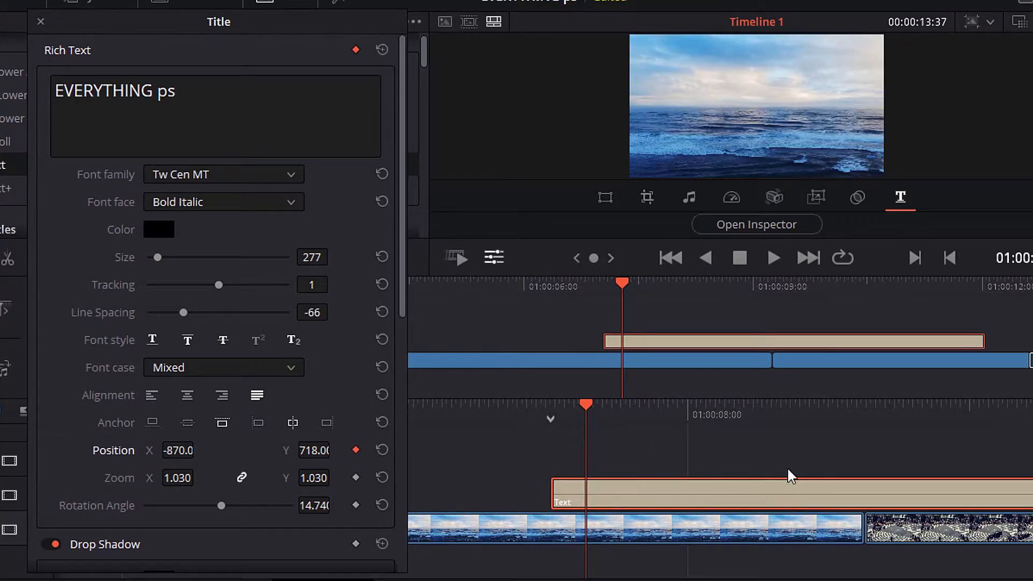
{"action": "left_click_drag", "start_coordinate": [1008, 417], "coordinate": [571, 428]}
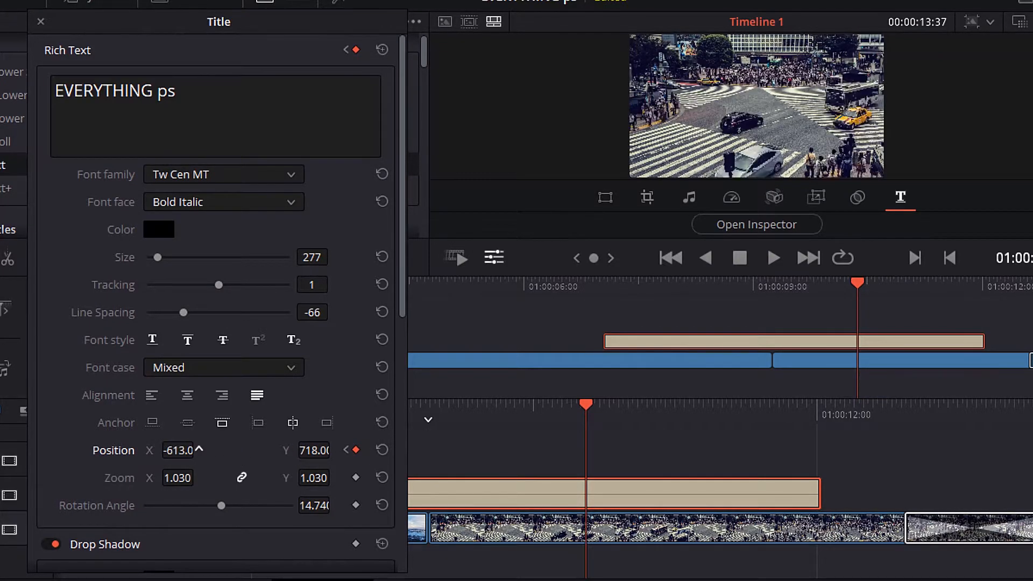
{"action": "left_click_drag", "start_coordinate": [199, 449], "coordinate": [198, 450]}
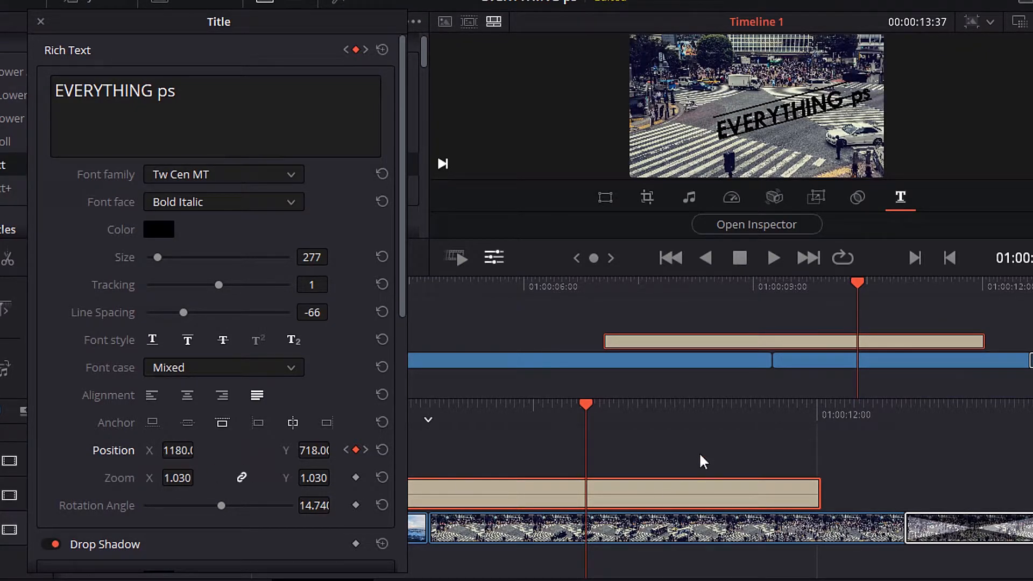
Close the title settings and play the timeline from before the title to review its animation.
{"action": "left_click", "coordinate": [40, 21]}
{"action": "left_click_drag", "start_coordinate": [137, 412], "coordinate": [821, 429]}
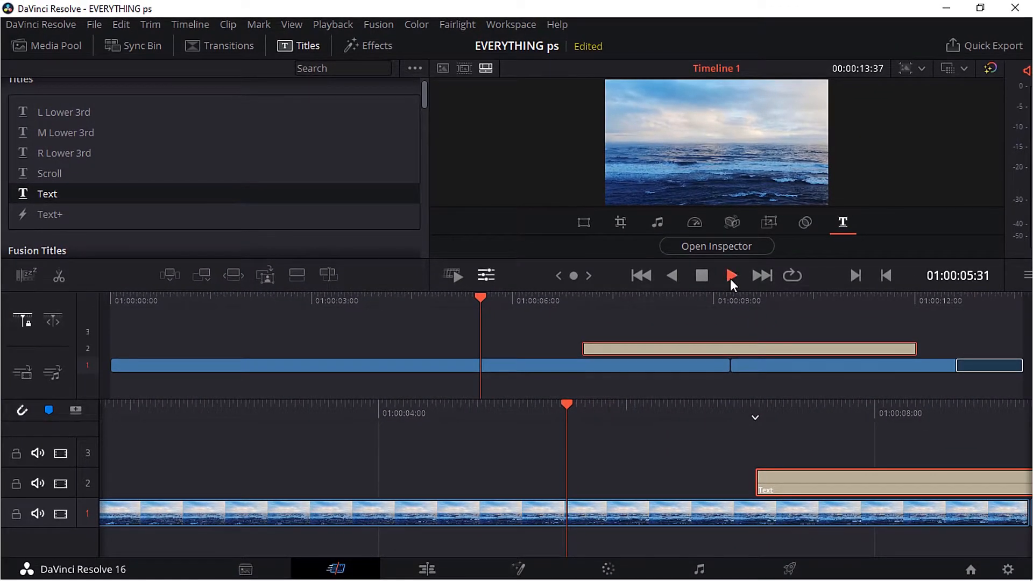
{"action": "left_click", "coordinate": [732, 277]}
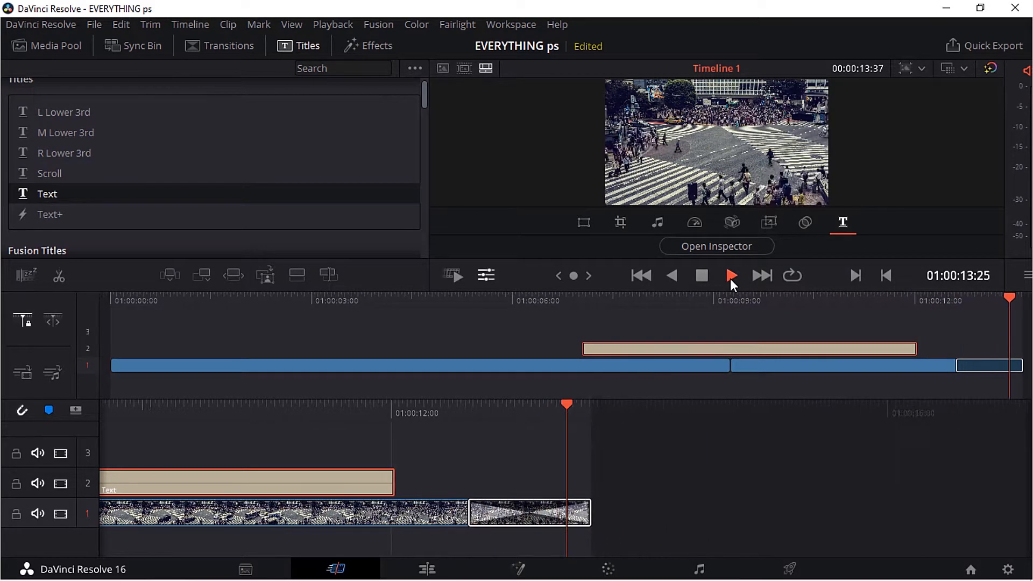
Move the title clip to the start of the crowd clip and trim its end to match the last clip.
{"action": "left_click", "coordinate": [730, 367]}
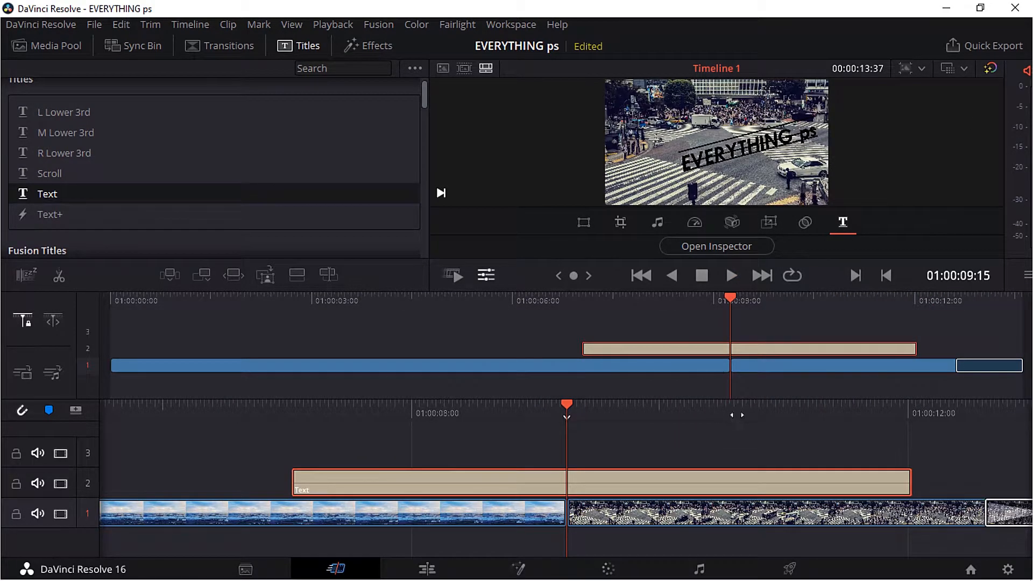
{"action": "left_click_drag", "start_coordinate": [450, 480], "coordinate": [690, 472]}
{"action": "left_click_drag", "start_coordinate": [583, 409], "coordinate": [344, 416]}
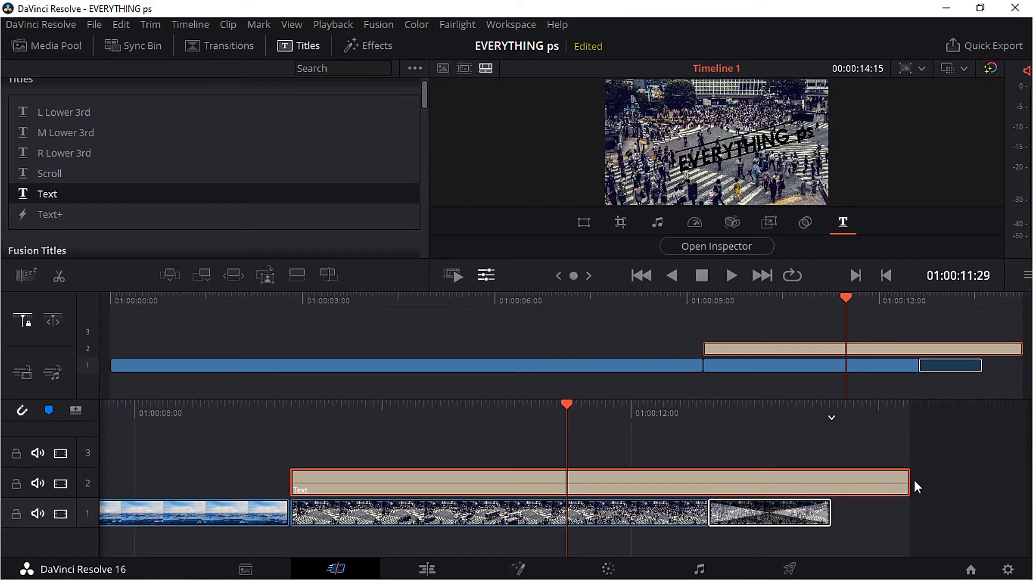
{"action": "left_click_drag", "start_coordinate": [904, 479], "coordinate": [830, 473]}
{"action": "mouse_move", "coordinate": [465, 420]}
{"action": "left_mouse_down"}
{"action": "mouse_move", "coordinate": [708, 428]}
{"action": "mouse_move", "coordinate": [481, 415]}
{"action": "left_mouse_up"}
{"action": "left_click_drag", "start_coordinate": [337, 411], "coordinate": [551, 452]}
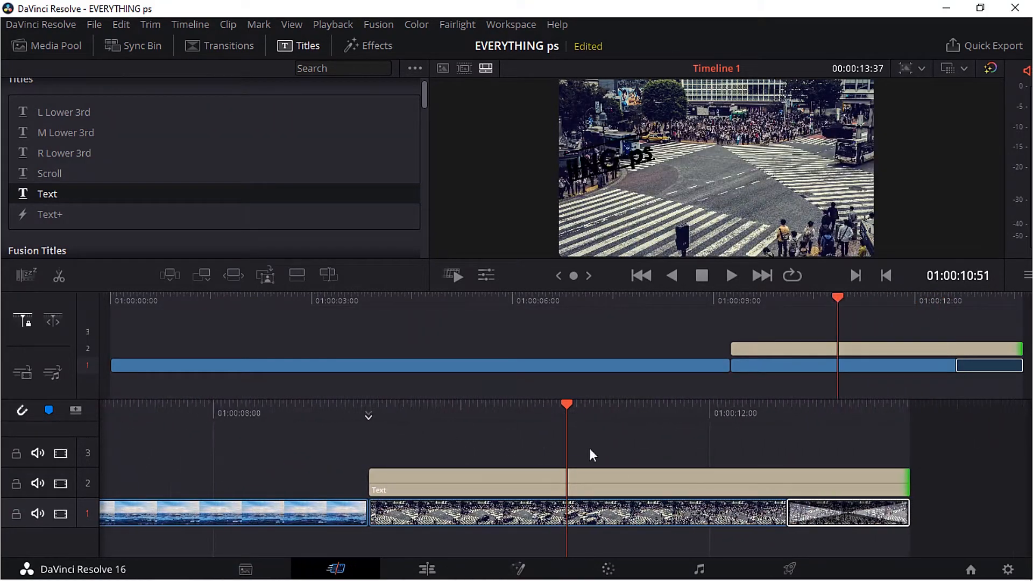
Reopen the text title's settings and enlarge its zoom to 1.970.
{"action": "left_click", "coordinate": [689, 474]}
{"action": "left_click", "coordinate": [486, 275]}
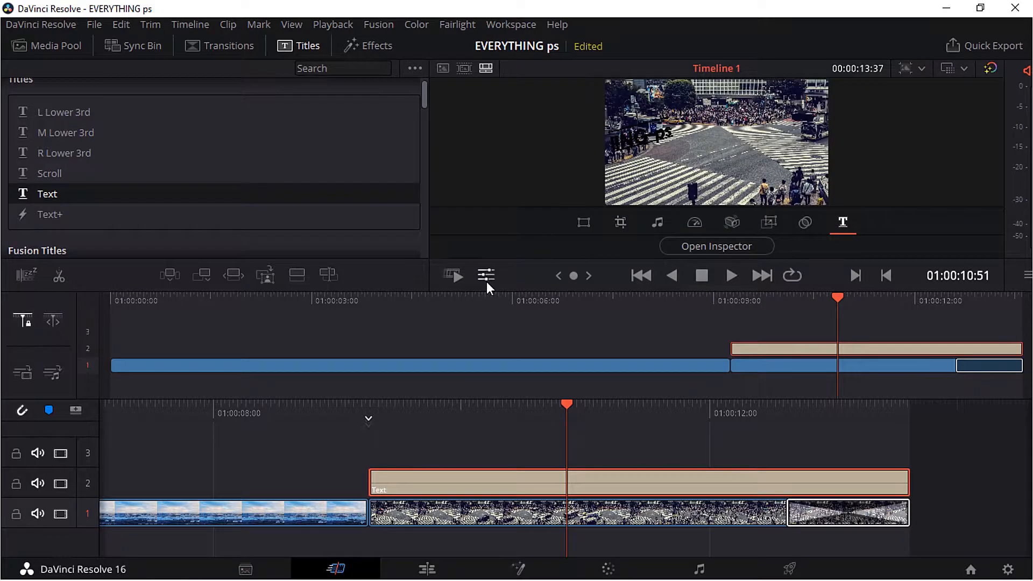
{"action": "left_click", "coordinate": [749, 246]}
{"action": "scroll", "coordinate": [223, 441], "scroll_direction": "down", "scroll_amount": 1}
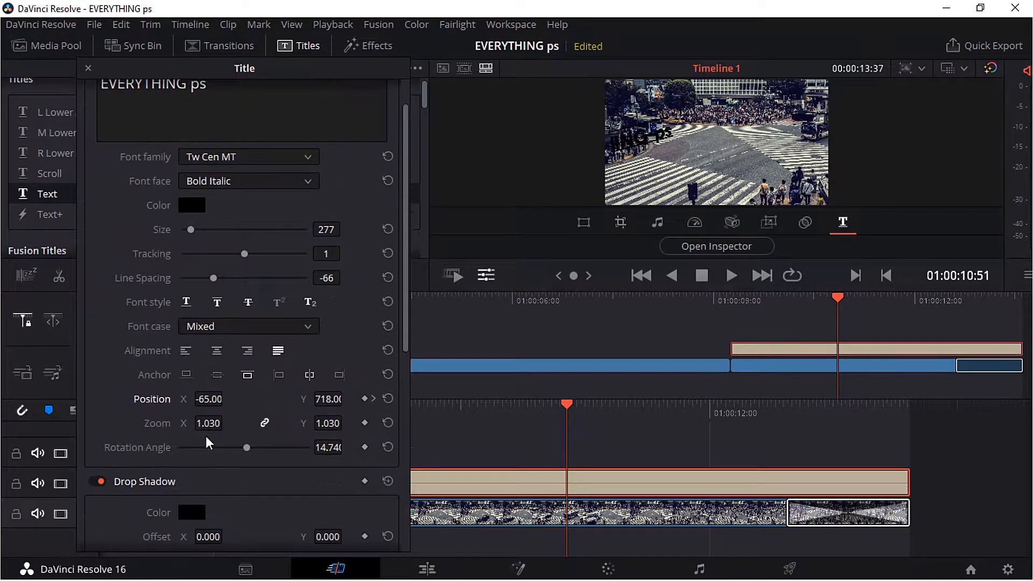
{"action": "left_click_drag", "start_coordinate": [308, 425], "coordinate": [347, 422]}
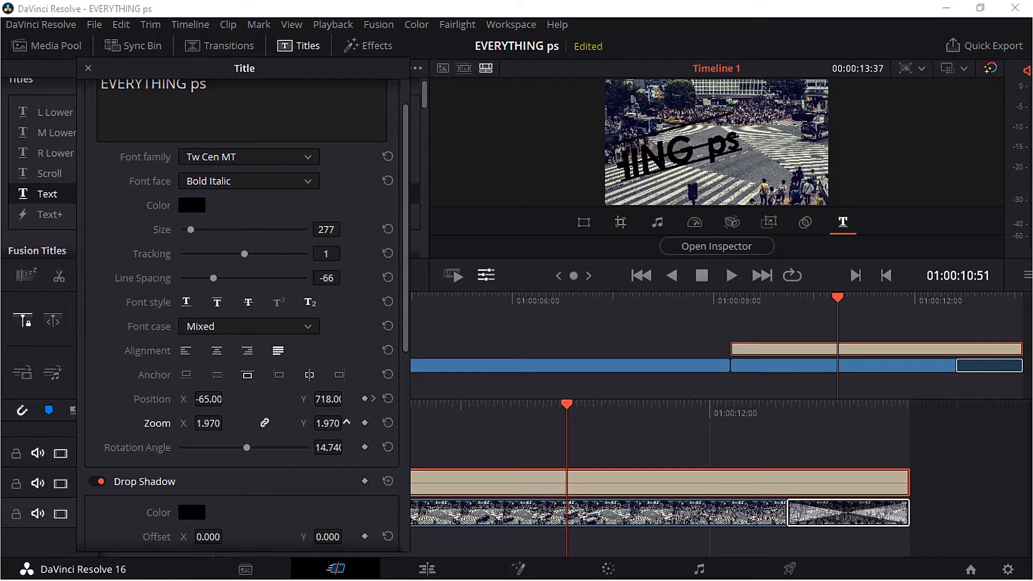
Reset the title's position, zoom and rotation angle along with its rich text settings.
{"action": "left_click", "coordinate": [386, 398]}
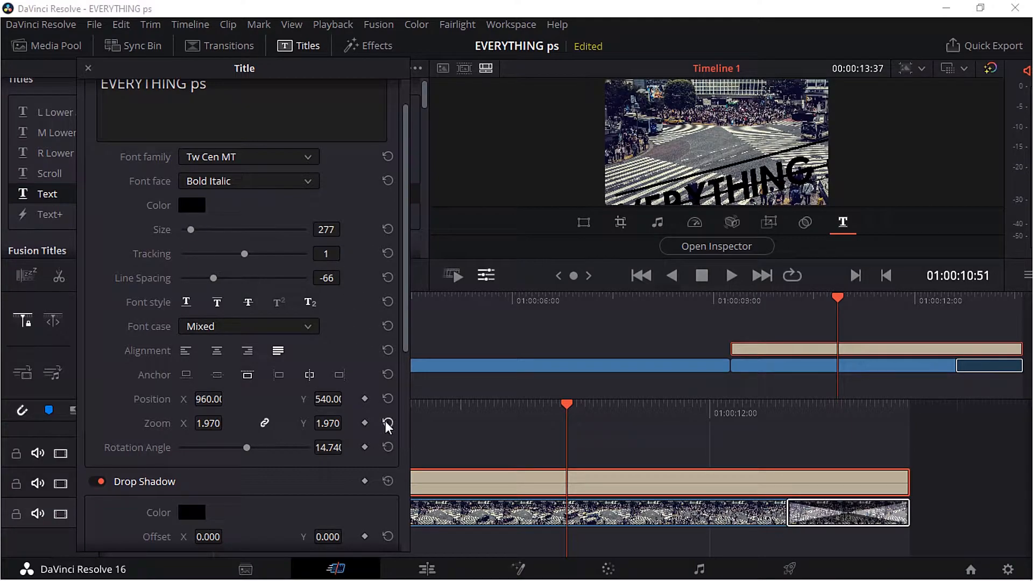
{"action": "left_click", "coordinate": [387, 423]}
{"action": "left_click", "coordinate": [387, 447]}
{"action": "scroll", "coordinate": [387, 441], "scroll_direction": "up", "scroll_amount": 2}
{"action": "left_click", "coordinate": [388, 93]}
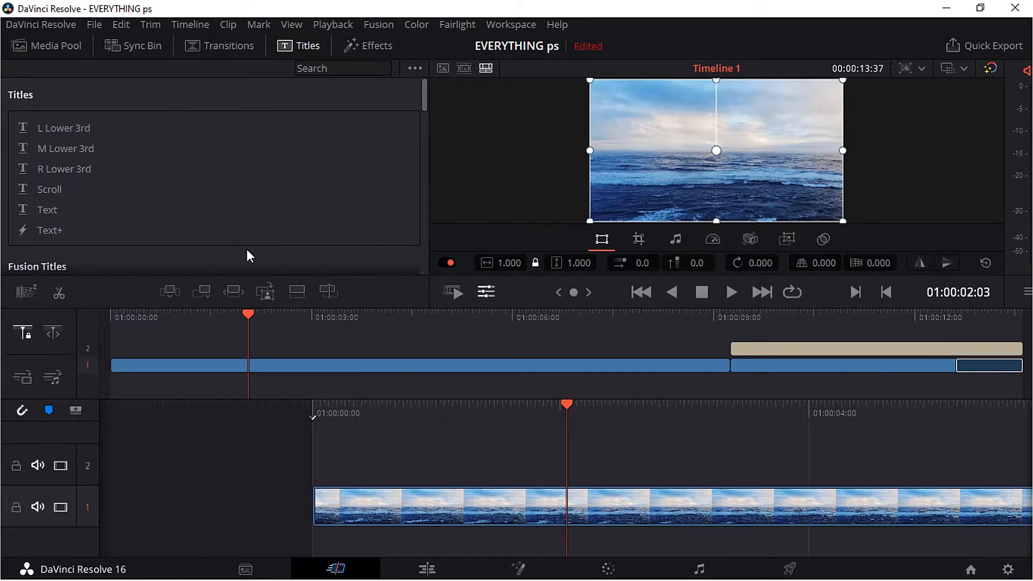
Switch to a full-screen window and add a Lower 3rd Simple Vertical 1 Line title above the start of the sea clip.
{"action": "left_click", "coordinate": [510, 26]}
{"action": "left_click", "coordinate": [514, 194]}
{"action": "scroll", "coordinate": [226, 168], "scroll_direction": "down", "scroll_amount": 10}
{"action": "scroll", "coordinate": [201, 167], "scroll_direction": "down", "scroll_amount": 3}
{"action": "left_click_drag", "start_coordinate": [108, 164], "coordinate": [401, 447]}
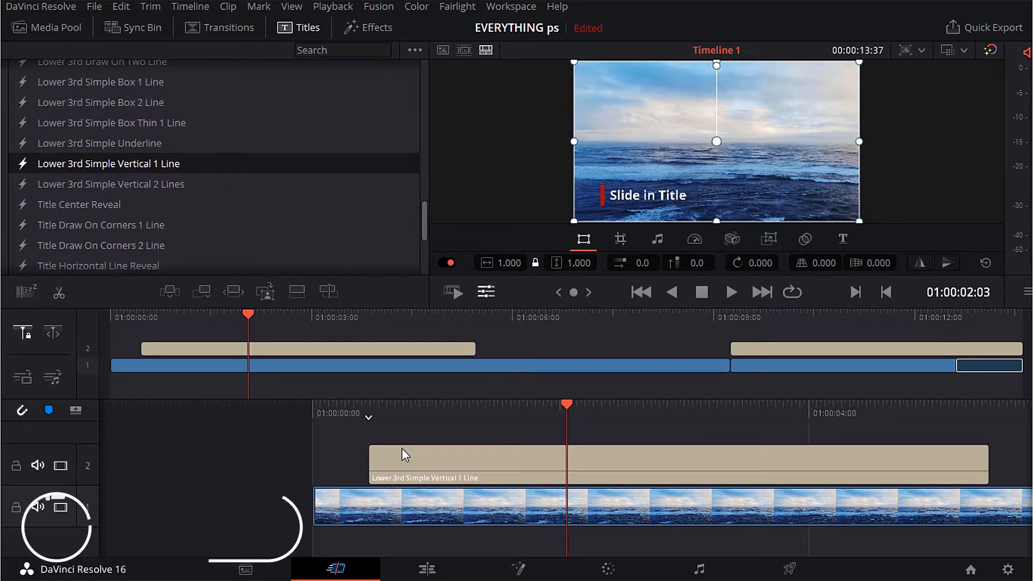
Replace the lower third's main text with "EVERYTHINGps" and close its settings.
{"action": "left_click", "coordinate": [535, 461]}
{"action": "left_click_drag", "start_coordinate": [569, 404], "coordinate": [509, 450]}
{"action": "left_click", "coordinate": [843, 240]}
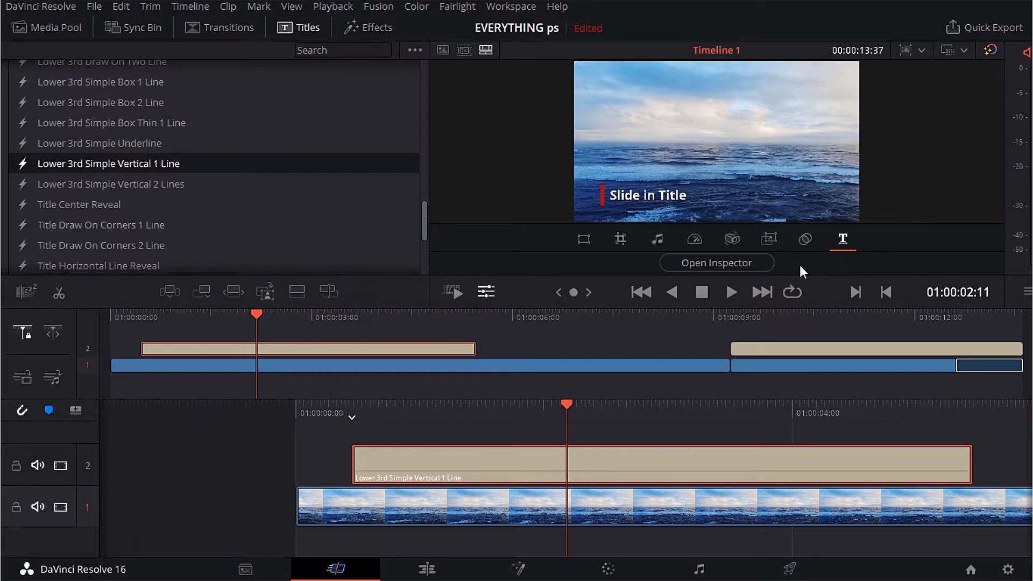
{"action": "left_click", "coordinate": [729, 263]}
{"action": "left_click", "coordinate": [270, 230]}
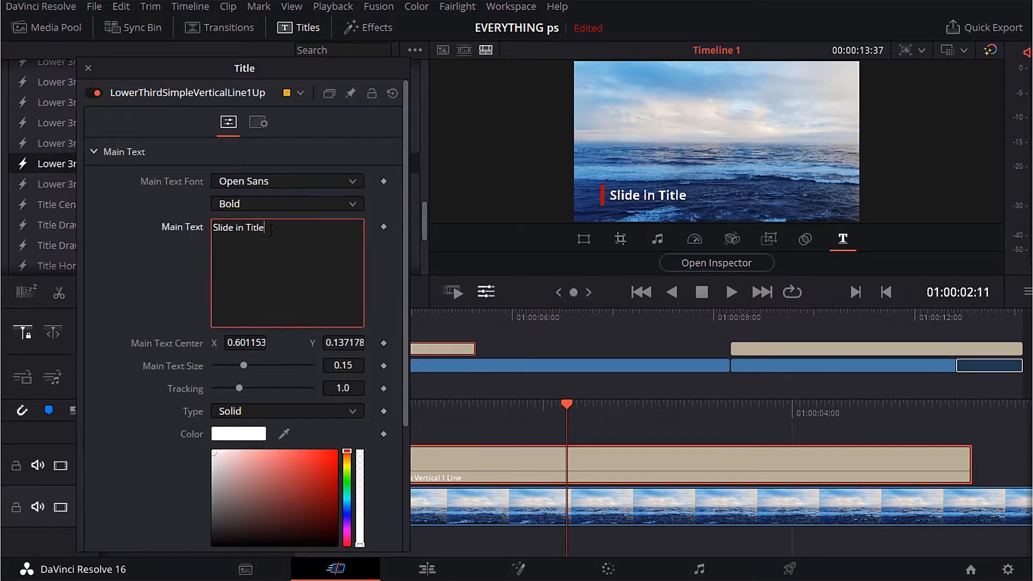
{"action": "key", "text": "BackSpace"}
{"action": "key", "text": "BackSpace"}
{"action": "key", "text": "BackSpace"}
{"action": "key", "text": "BackSpace"}
{"action": "key", "text": "BackSpace"}
{"action": "key", "text": "BackSpace"}
{"action": "key", "text": "BackSpace"}
{"action": "key", "text": "BackSpace"}
{"action": "key", "text": "BackSpace"}
{"action": "key", "text": "BackSpace"}
{"action": "key", "text": "BackSpace"}
{"action": "key", "text": "BackSpace"}
{"action": "key", "text": "BackSpace"}
{"action": "key", "text": "BackSpace"}
{"action": "type", "text": "EVERYTHINGps"}
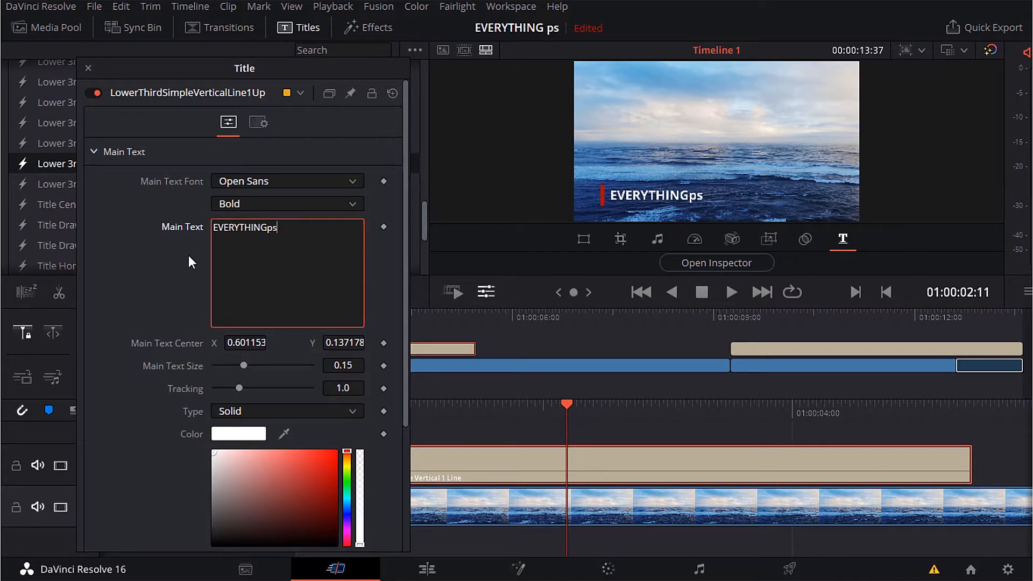
{"action": "scroll", "coordinate": [186, 260], "scroll_direction": "down", "scroll_amount": 3}
{"action": "scroll", "coordinate": [195, 211], "scroll_direction": "up", "scroll_amount": 3}
{"action": "left_click", "coordinate": [89, 68]}
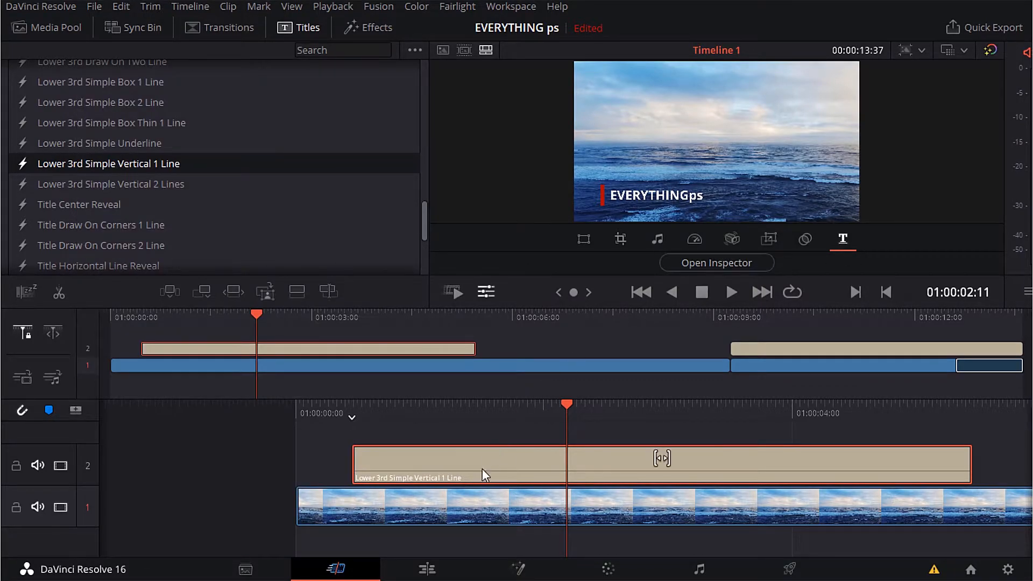
Switch to the Edit page and examine the lower third's text, size and colour settings in the inspector.
{"action": "left_click", "coordinate": [437, 575]}
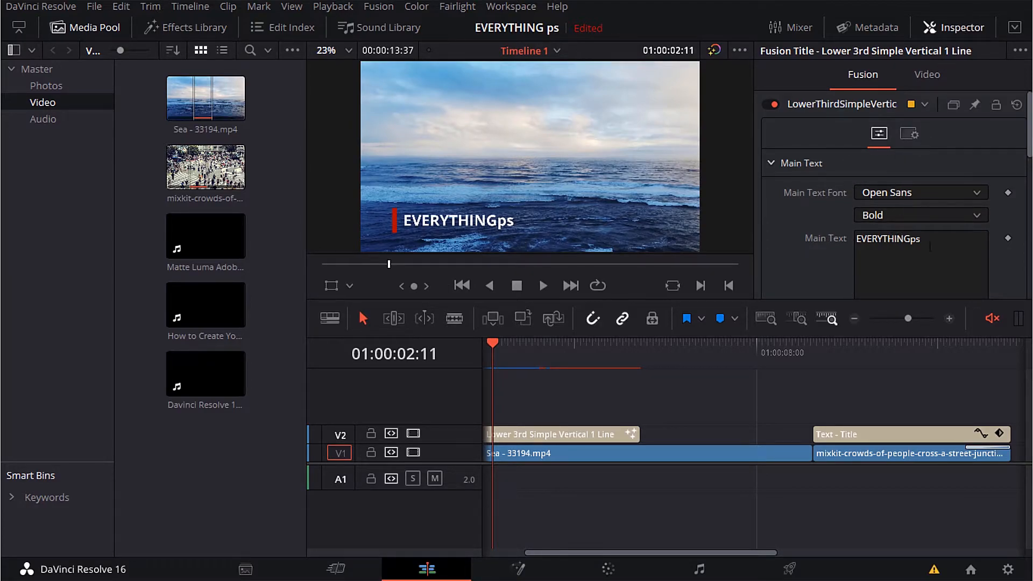
{"action": "scroll", "coordinate": [851, 224], "scroll_direction": "down", "scroll_amount": 10}
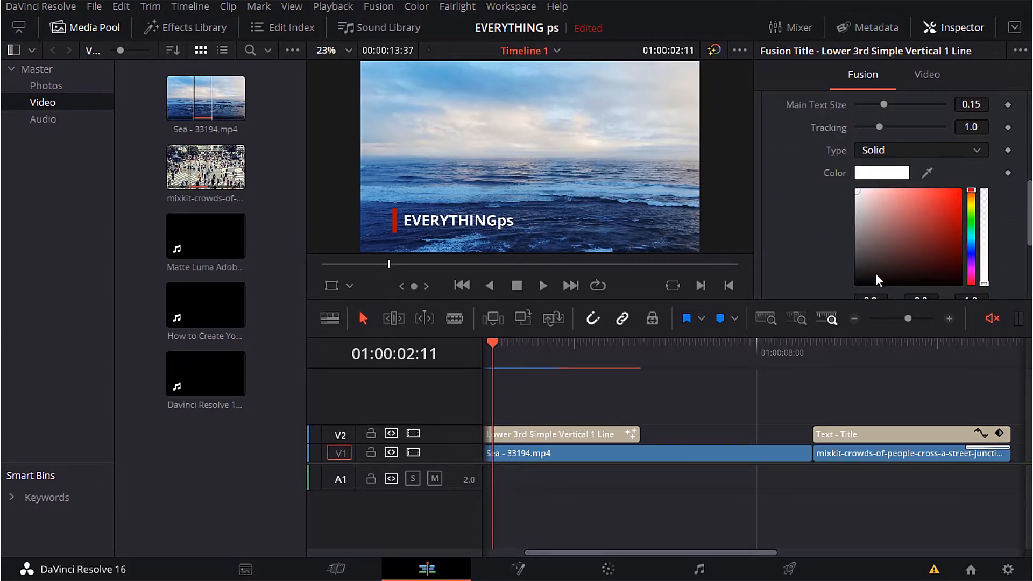
{"action": "scroll", "coordinate": [876, 237], "scroll_direction": "down", "scroll_amount": 2}
{"action": "scroll", "coordinate": [882, 215], "scroll_direction": "up", "scroll_amount": 12}
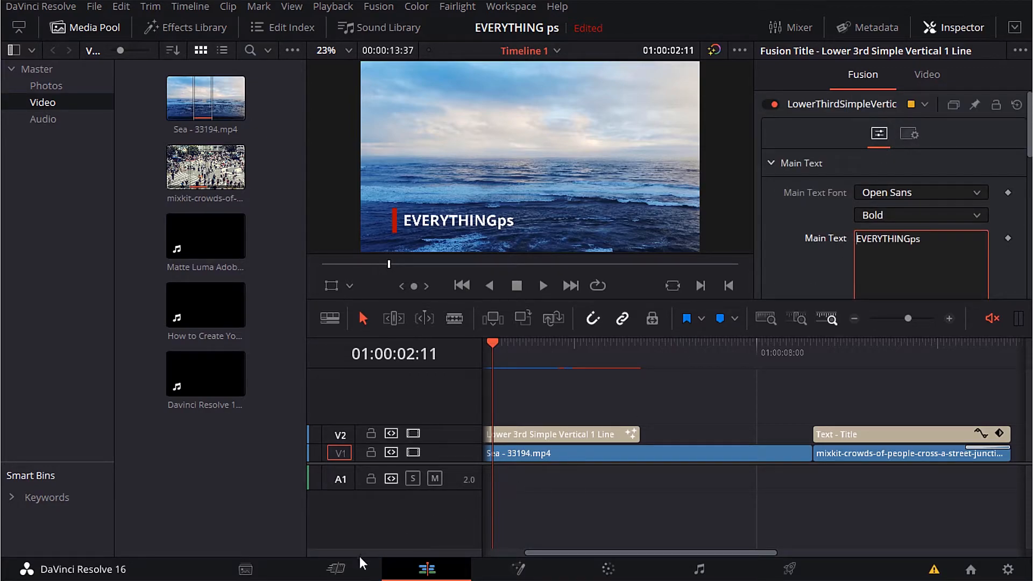
Return to the Cut page and look through the video filters in the effects library.
{"action": "left_click", "coordinate": [343, 570]}
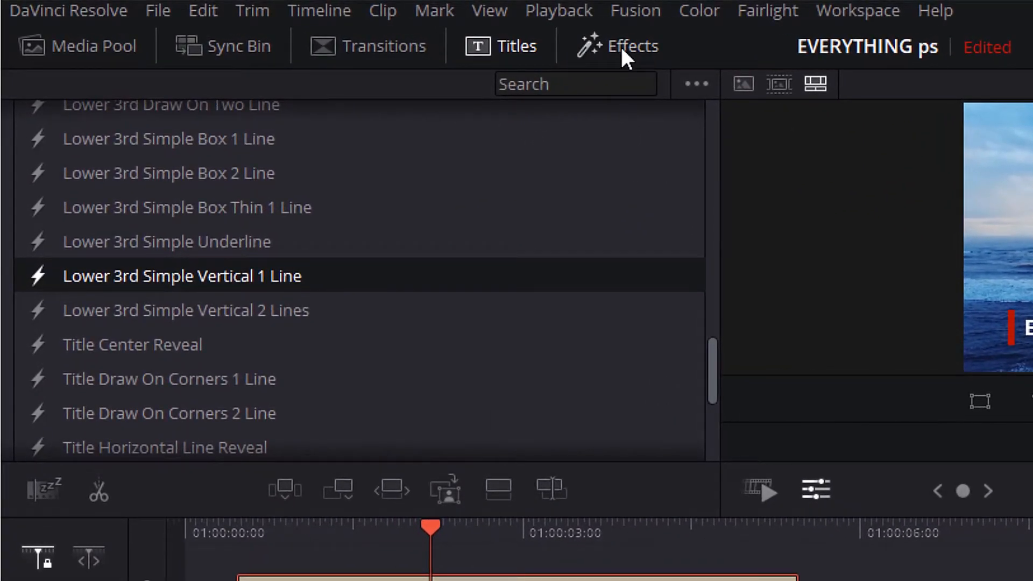
{"action": "left_click", "coordinate": [621, 49]}
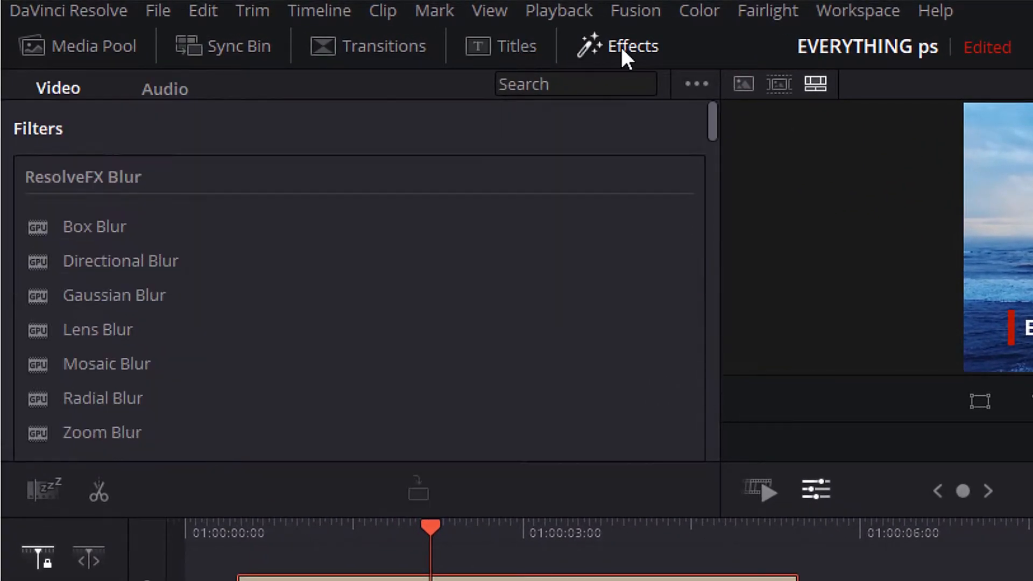
{"action": "scroll", "coordinate": [140, 219], "scroll_direction": "down", "scroll_amount": 20}
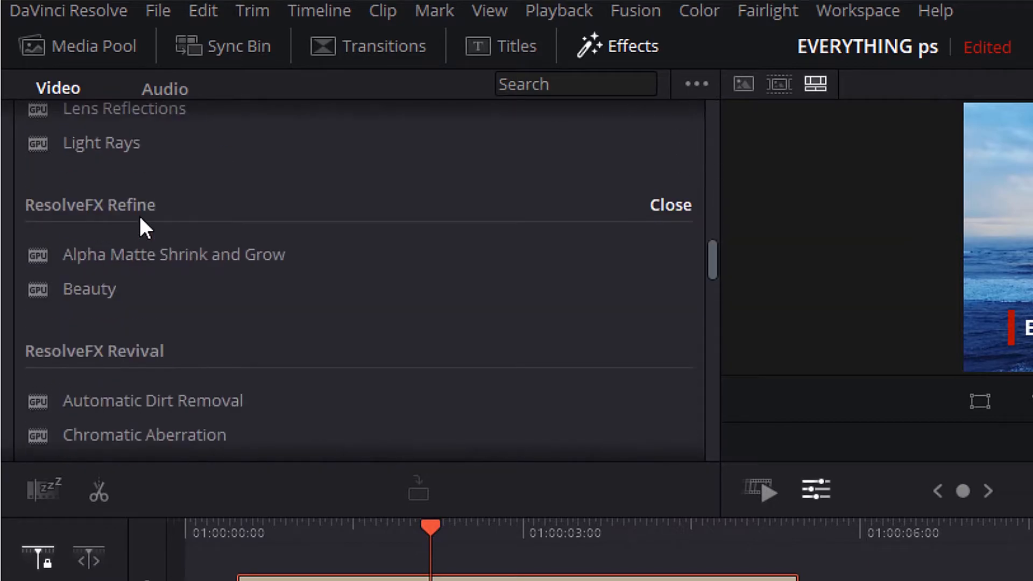
{"action": "scroll", "coordinate": [240, 409], "scroll_direction": "up", "scroll_amount": 20}
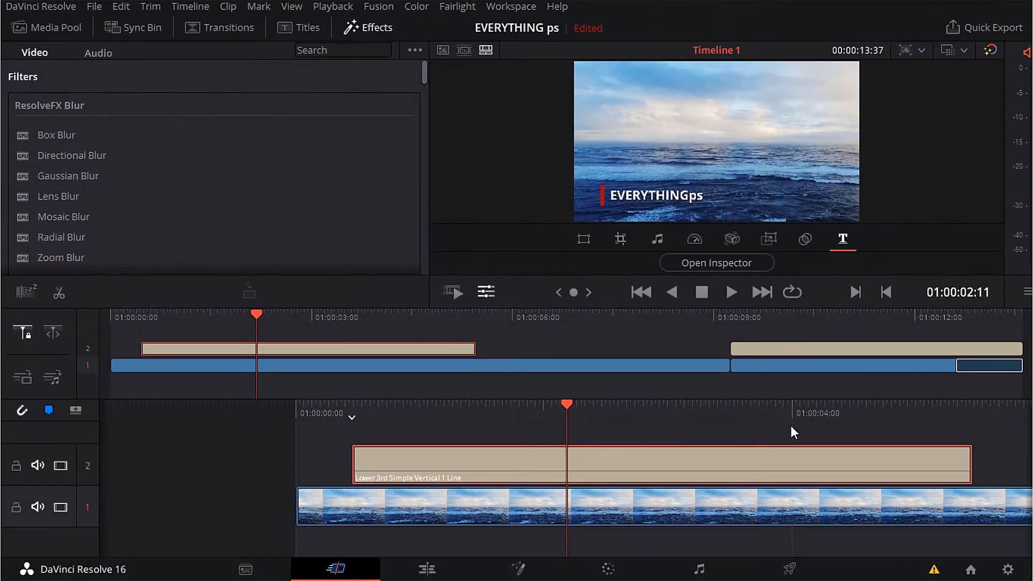
Apply the Gaussian Blur filter to the crowd clip and open the effect's settings.
{"action": "left_click_drag", "start_coordinate": [698, 410], "coordinate": [180, 408]}
{"action": "left_click", "coordinate": [785, 317]}
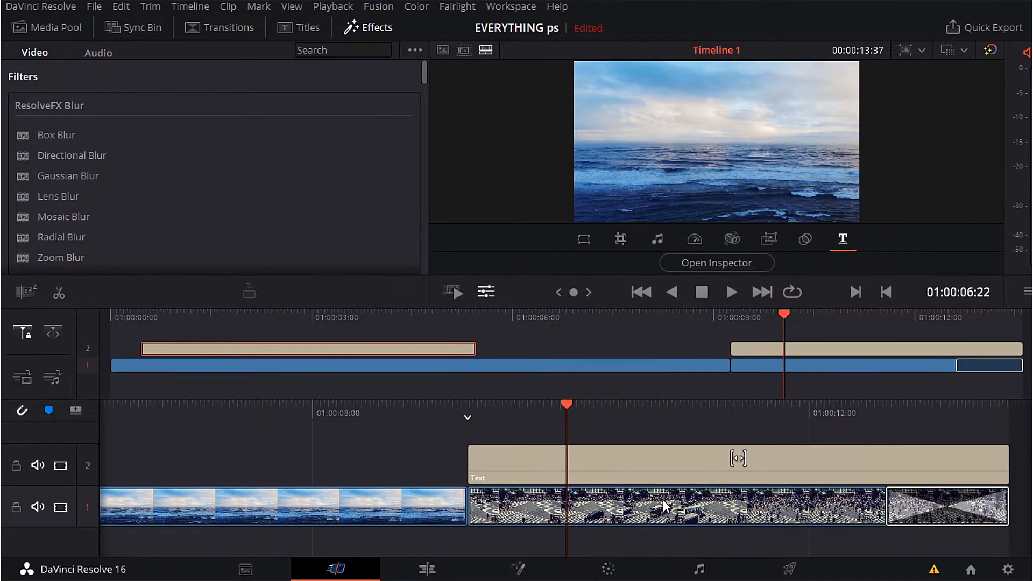
{"action": "left_click", "coordinate": [656, 512]}
{"action": "left_click_drag", "start_coordinate": [63, 178], "coordinate": [574, 509]}
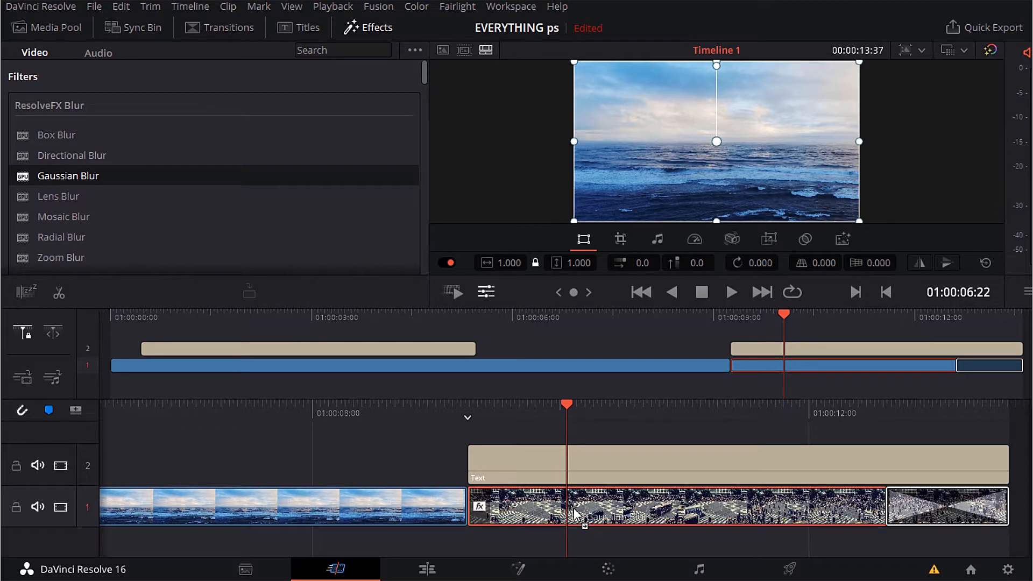
{"action": "left_click", "coordinate": [847, 242]}
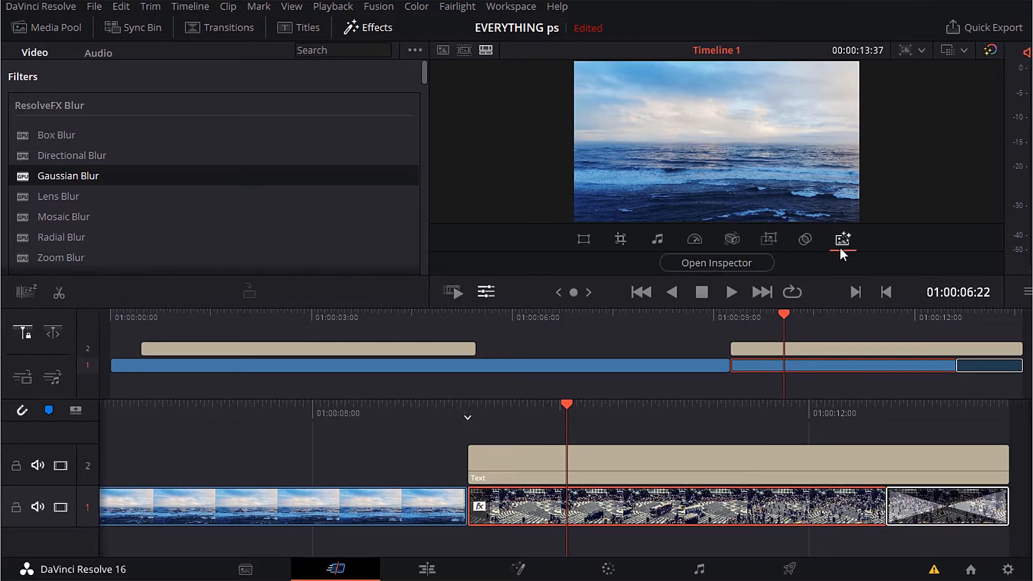
{"action": "left_click", "coordinate": [719, 267]}
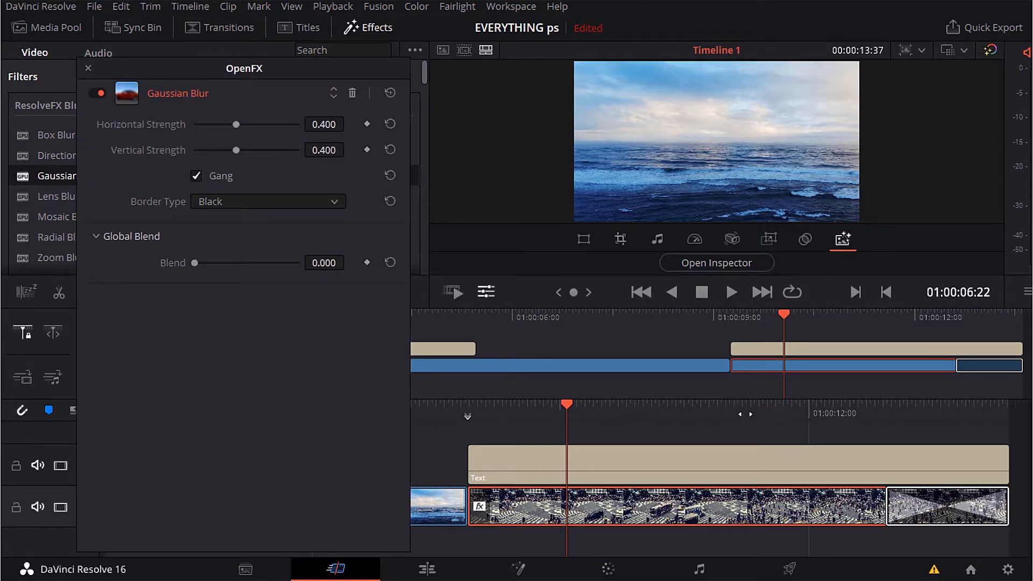
Preview the blurred crowd footage and set the blur's horizontal strength to 0.848 and vertical strength to 0.717.
{"action": "left_click_drag", "start_coordinate": [699, 413], "coordinate": [652, 414]}
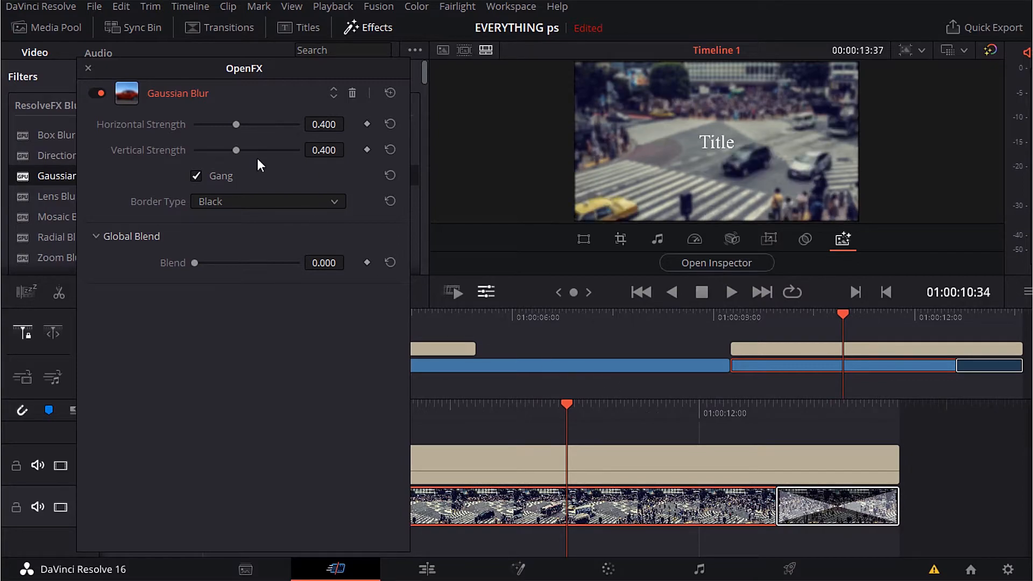
{"action": "left_click_drag", "start_coordinate": [235, 125], "coordinate": [269, 150]}
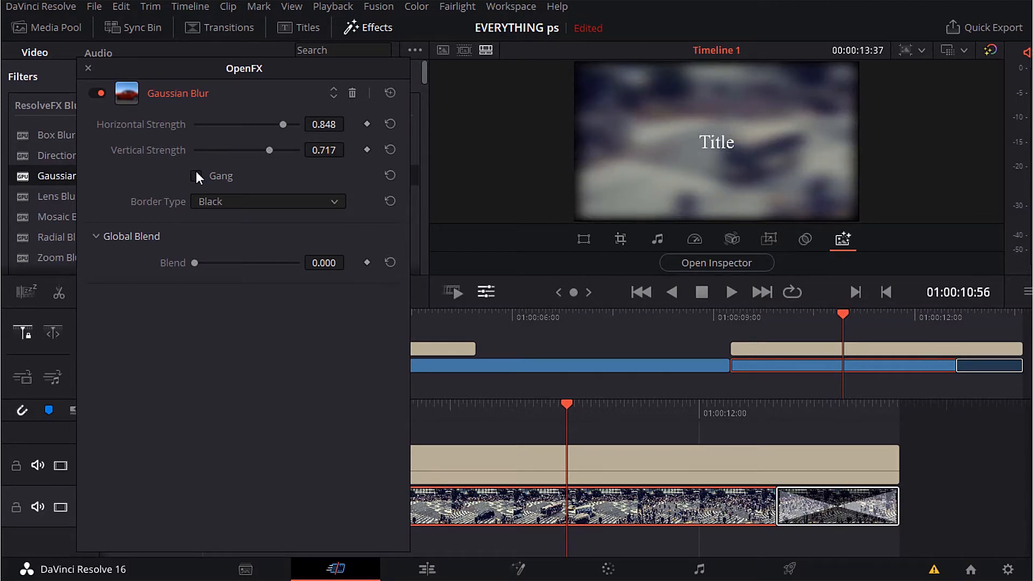
{"action": "left_click", "coordinate": [196, 176]}
Try the Replicate border type, switch back to Black, and raise the blur's global blend before resetting it.
{"action": "left_click", "coordinate": [281, 201]}
{"action": "left_click", "coordinate": [294, 238]}
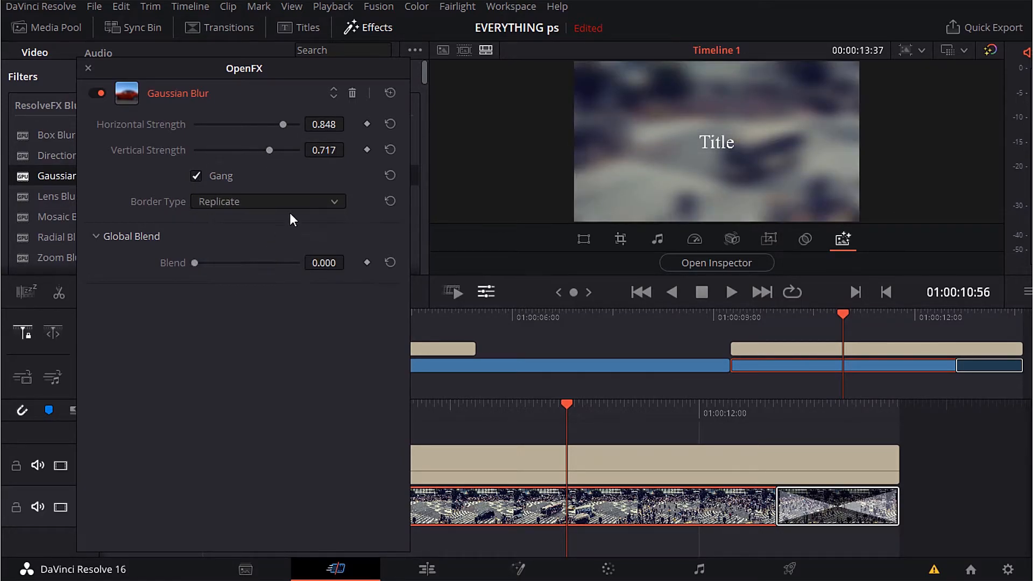
{"action": "left_click", "coordinate": [263, 201]}
{"action": "left_click", "coordinate": [267, 221]}
{"action": "mouse_move", "coordinate": [195, 263]}
{"action": "left_mouse_down"}
{"action": "mouse_move", "coordinate": [266, 271]}
{"action": "mouse_move", "coordinate": [208, 267]}
{"action": "left_mouse_up"}
{"action": "left_click", "coordinate": [390, 263]}
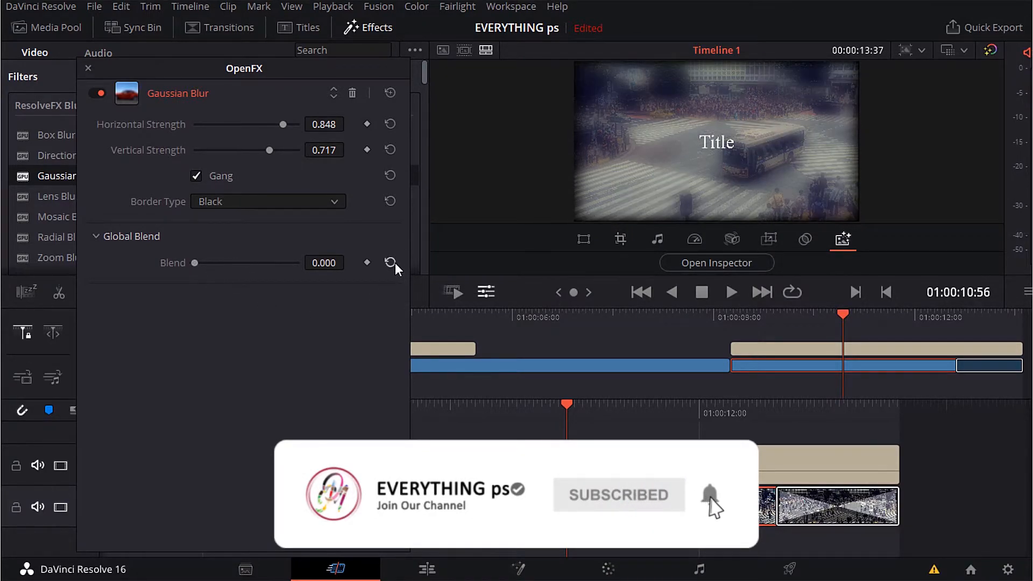
Reset the blur strength, toggle the effect off and on, and remove Gaussian Blur from the crowd clip.
{"action": "left_click", "coordinate": [389, 148]}
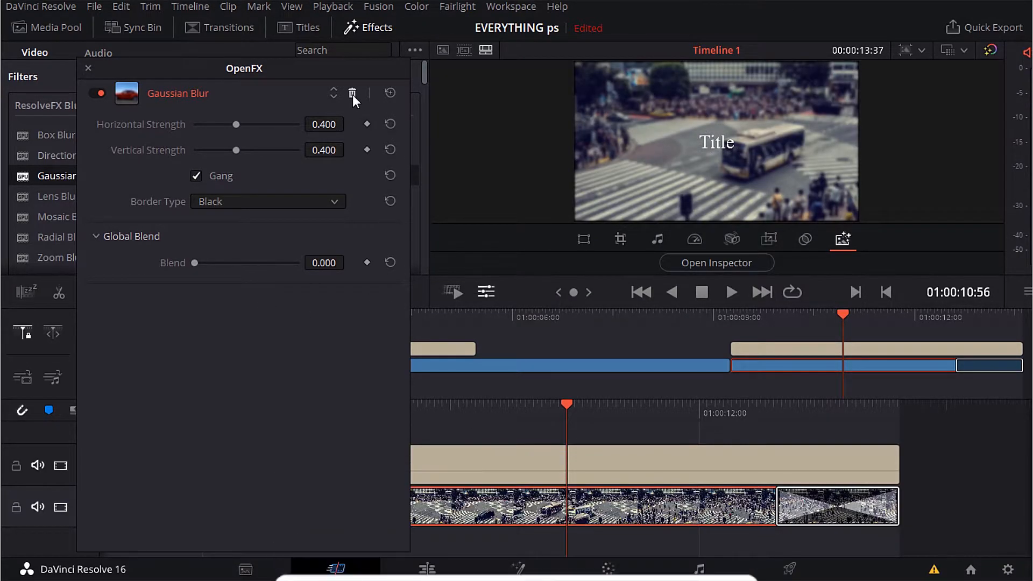
{"action": "left_click", "coordinate": [94, 93]}
{"action": "left_click", "coordinate": [100, 94]}
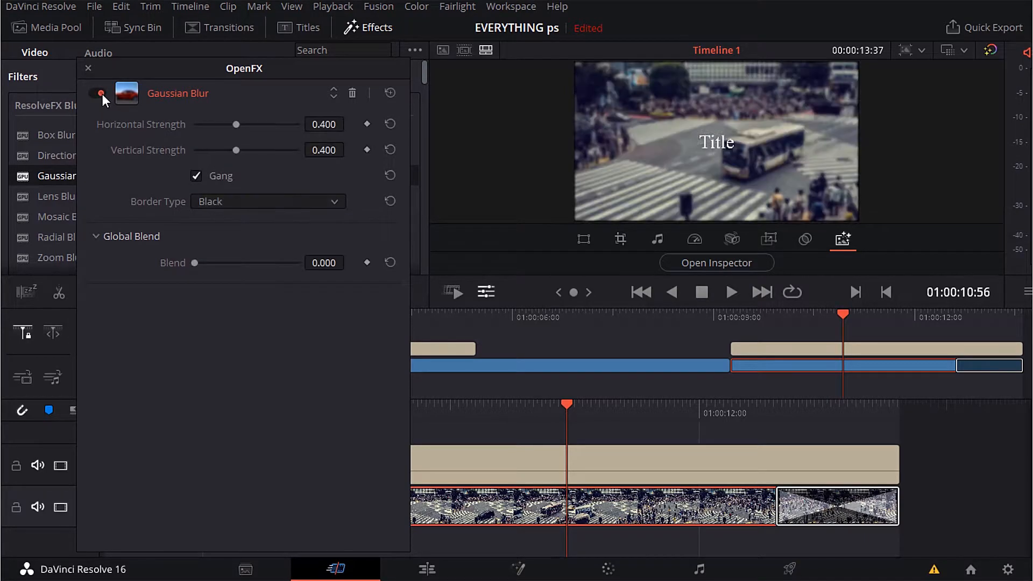
{"action": "left_click", "coordinate": [352, 95]}
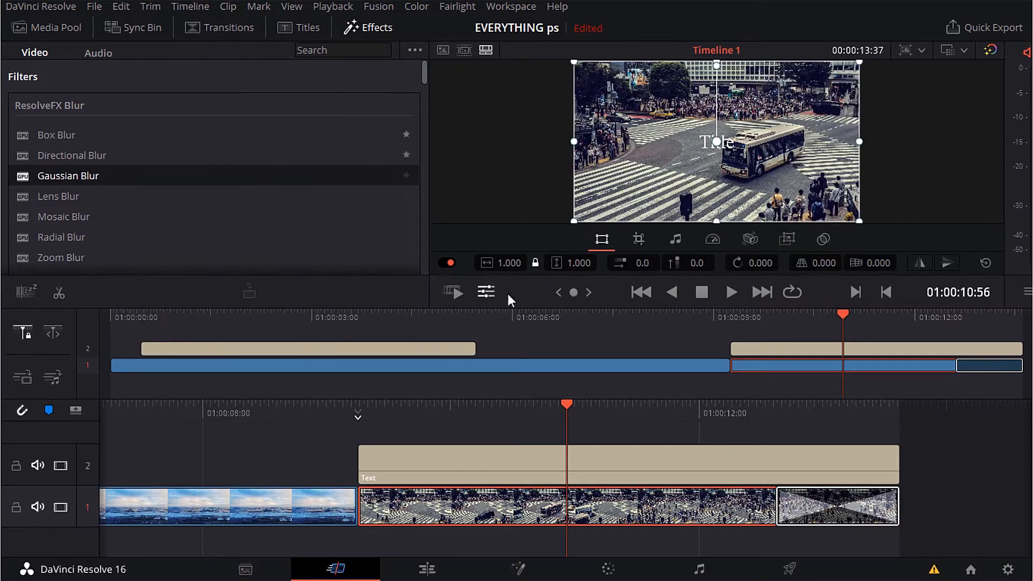
Apply the Lens Flare filter to the crowd clip and decline the Studio purchase offer.
{"action": "scroll", "coordinate": [236, 170], "scroll_direction": "down", "scroll_amount": 10}
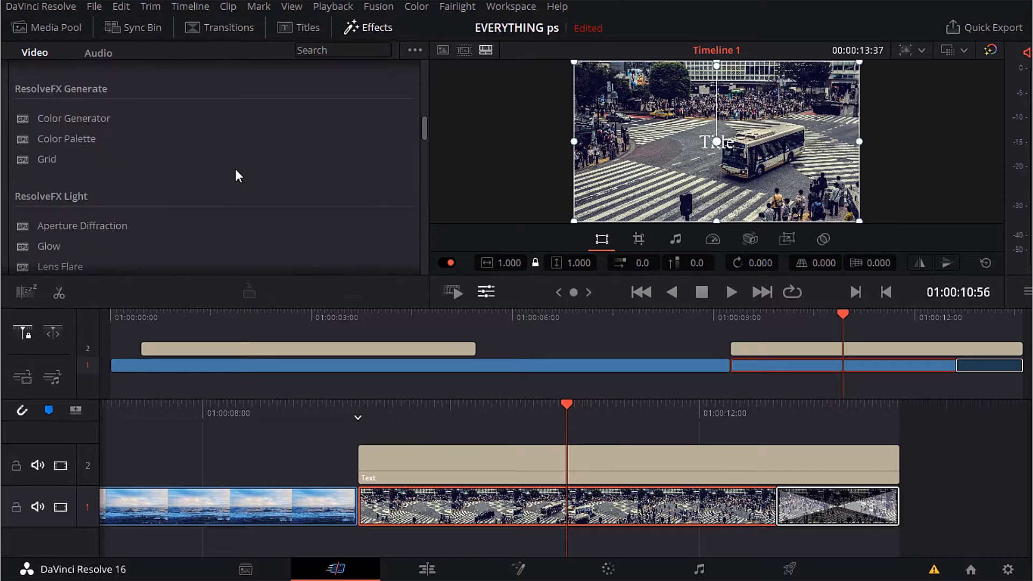
{"action": "scroll", "coordinate": [235, 169], "scroll_direction": "down", "scroll_amount": 1}
{"action": "left_click_drag", "start_coordinate": [23, 141], "coordinate": [568, 514]}
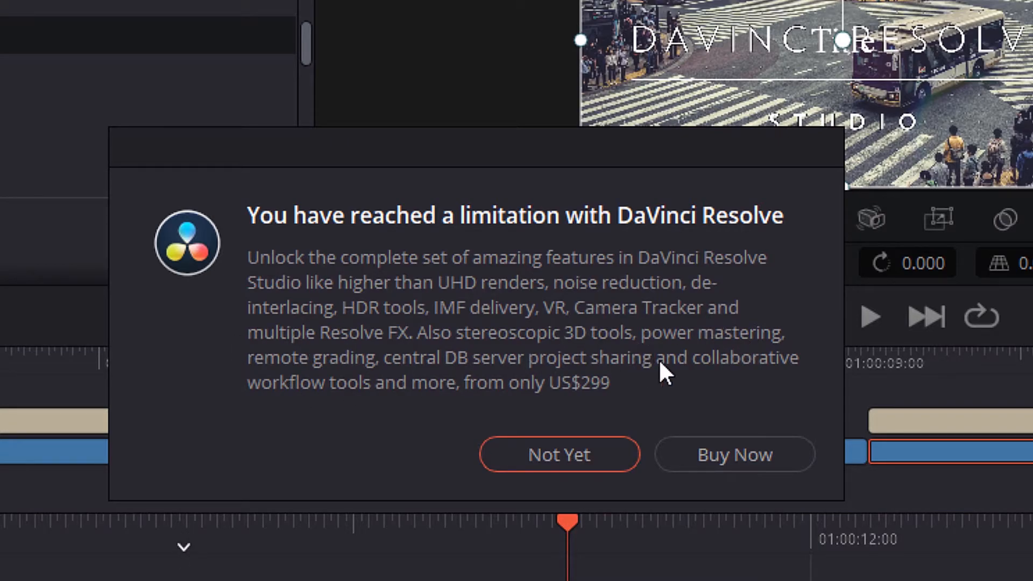
{"action": "left_click", "coordinate": [554, 456]}
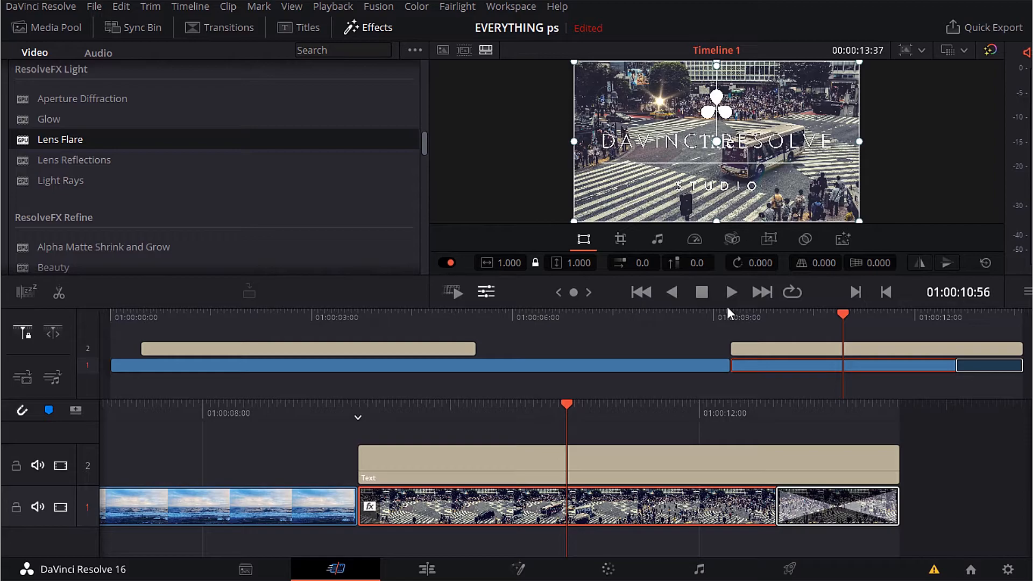
Open the Lens Flare settings on the crowd clip and delete the effect.
{"action": "mouse_move", "coordinate": [602, 414]}
{"action": "left_mouse_down"}
{"action": "mouse_move", "coordinate": [703, 415]}
{"action": "mouse_move", "coordinate": [527, 413]}
{"action": "mouse_move", "coordinate": [614, 413]}
{"action": "left_mouse_up"}
{"action": "left_click", "coordinate": [837, 239]}
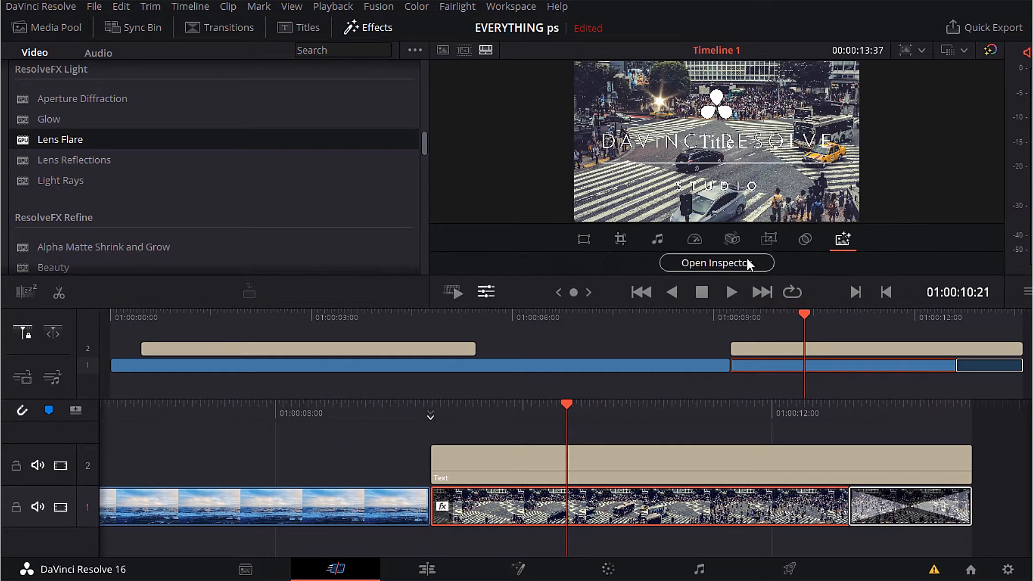
{"action": "left_click", "coordinate": [745, 263]}
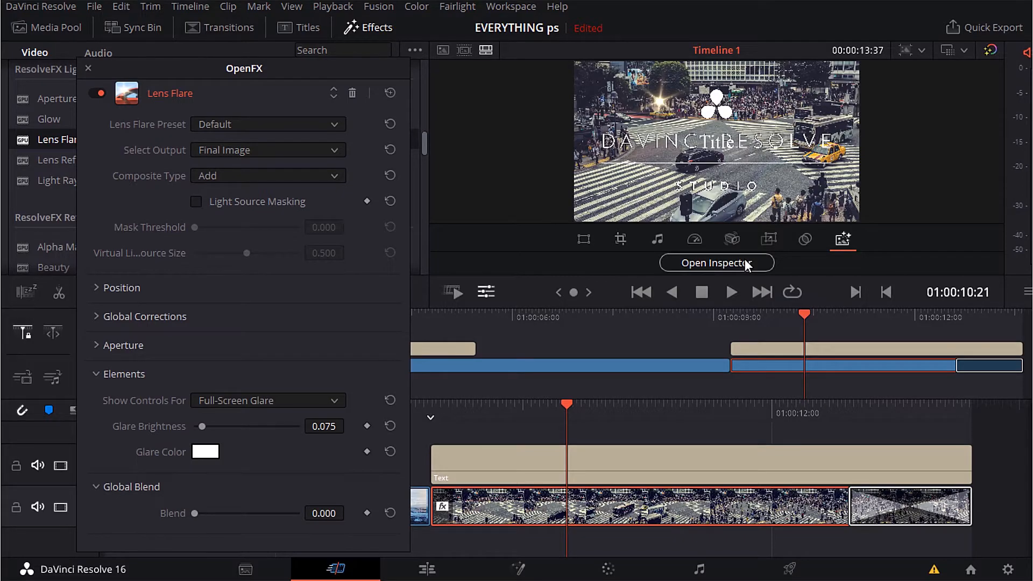
{"action": "left_click", "coordinate": [351, 93]}
Move the playhead to the start of the crowd clip and look through the FairlightFX audio effects.
{"action": "left_click_drag", "start_coordinate": [433, 412], "coordinate": [498, 418]}
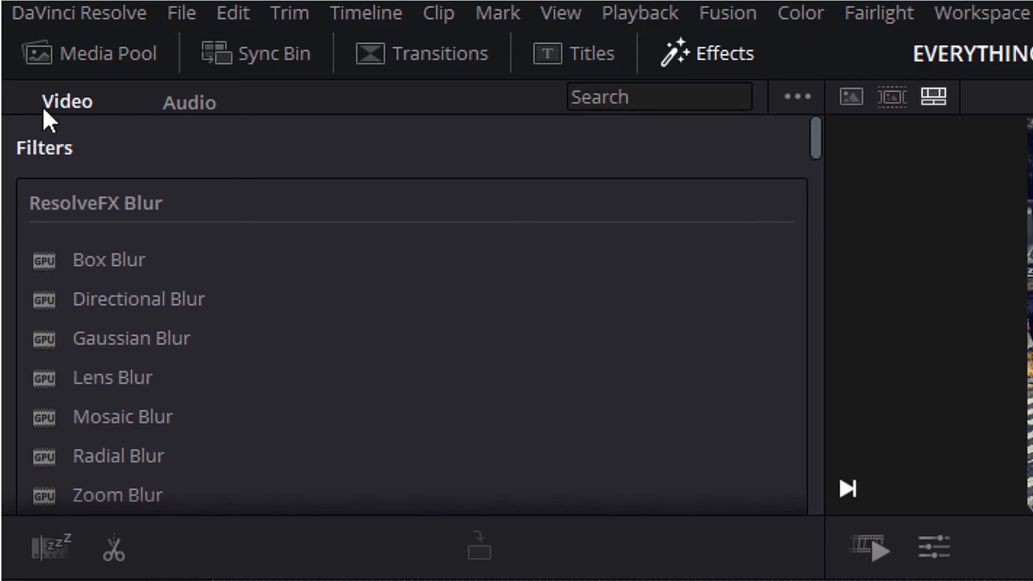
{"action": "left_click", "coordinate": [188, 103]}
{"action": "scroll", "coordinate": [189, 266], "scroll_direction": "down", "scroll_amount": 10}
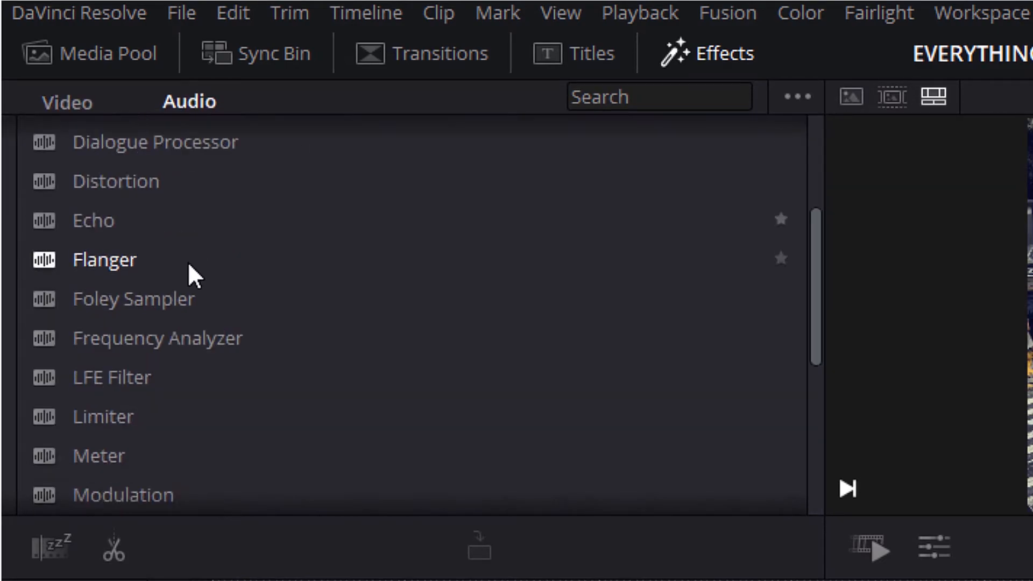
{"action": "scroll", "coordinate": [209, 377], "scroll_direction": "up", "scroll_amount": 6}
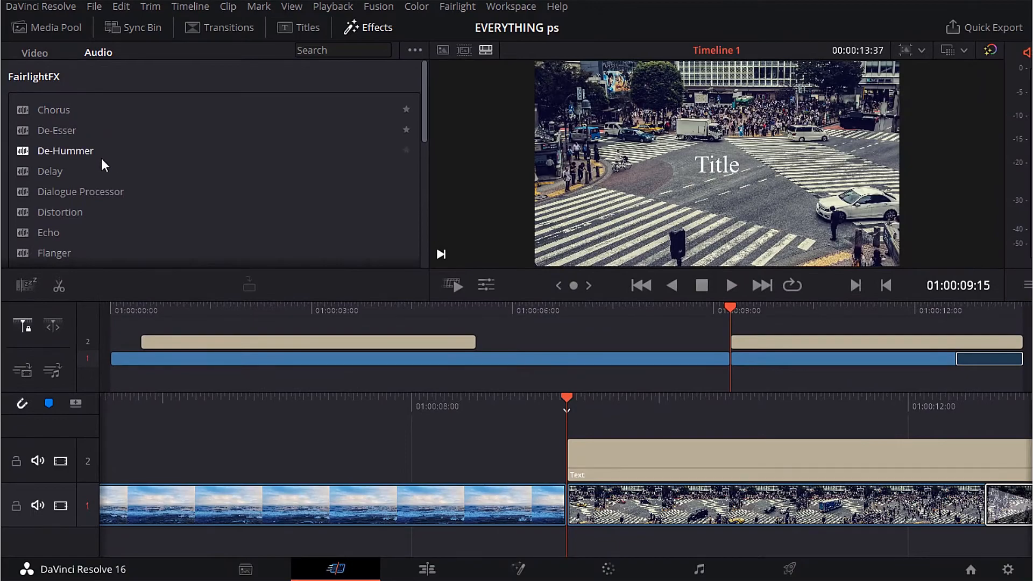
{"action": "scroll", "coordinate": [92, 222], "scroll_direction": "down", "scroll_amount": 5}
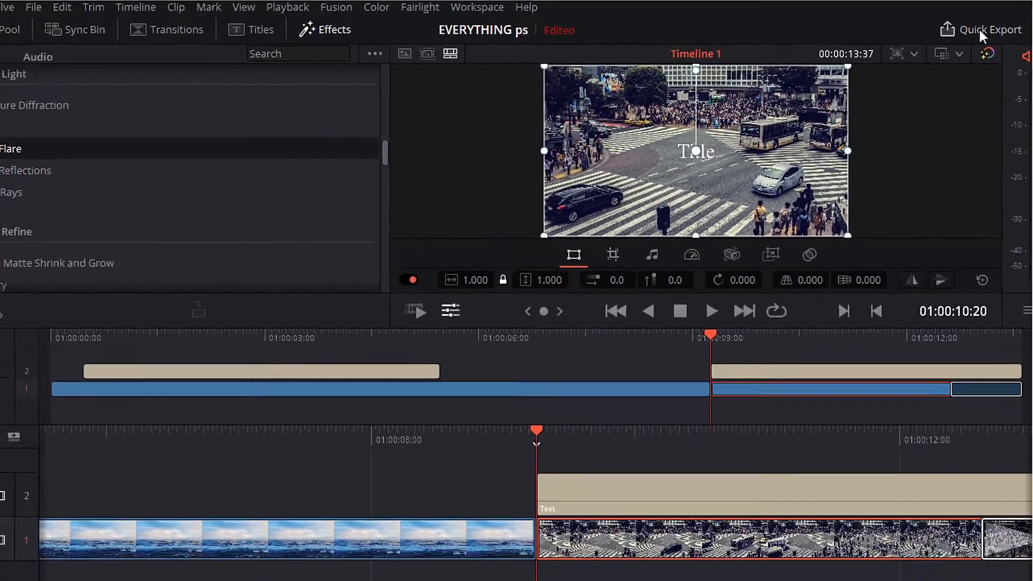
Open Quick Export, check the YouTube and Vimeo presets, and select the H.264 preset.
{"action": "left_click", "coordinate": [949, 46]}
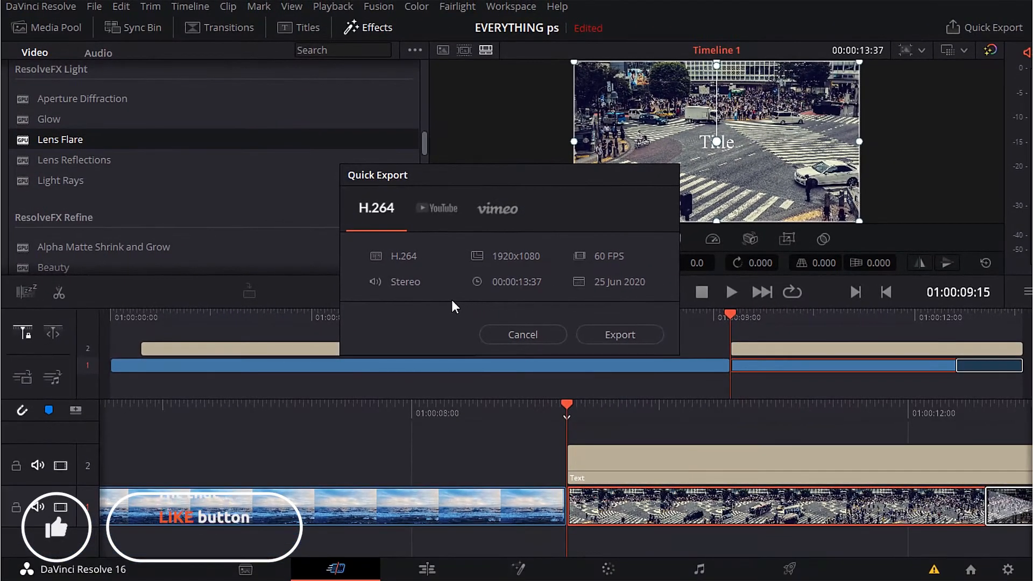
{"action": "left_click", "coordinate": [439, 208]}
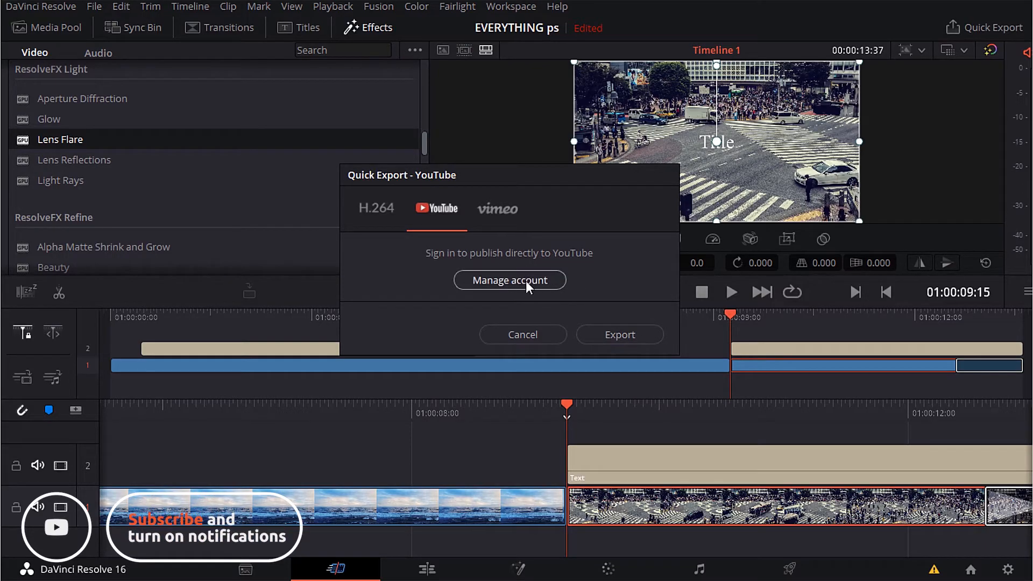
{"action": "left_click", "coordinate": [505, 210]}
{"action": "left_click", "coordinate": [385, 222]}
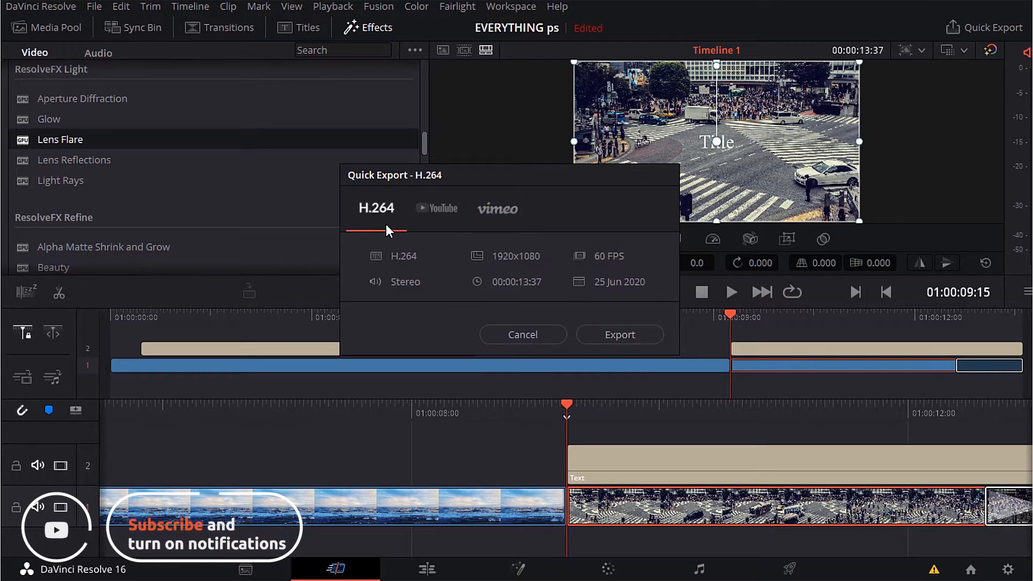
Start exporting Timeline 1 to the Davinci resolve folder inside 0022_Dr_Cut2_2020-06-25_MD, and cancel the render.
{"action": "left_click", "coordinate": [623, 338]}
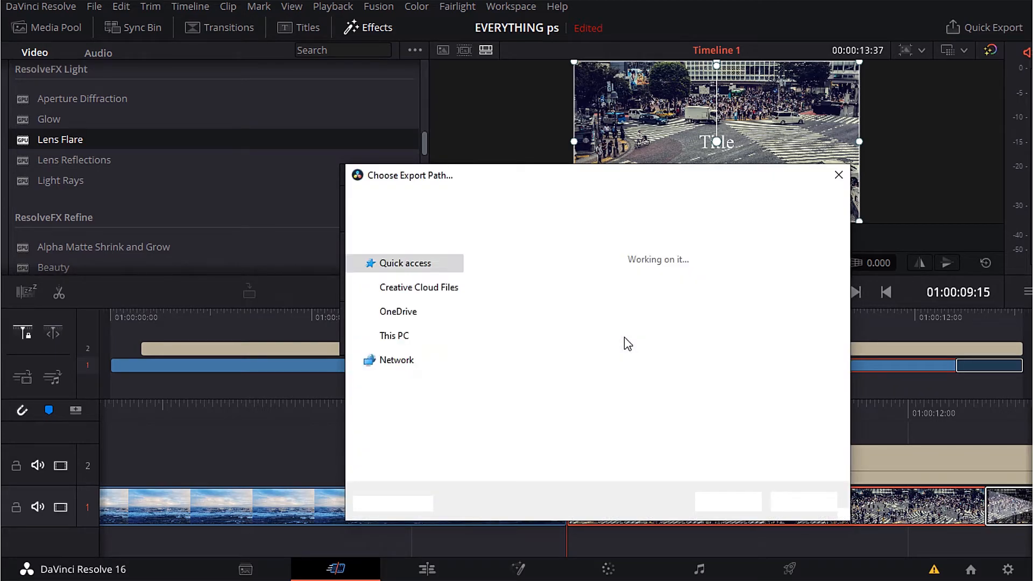
{"action": "left_click", "coordinate": [395, 338]}
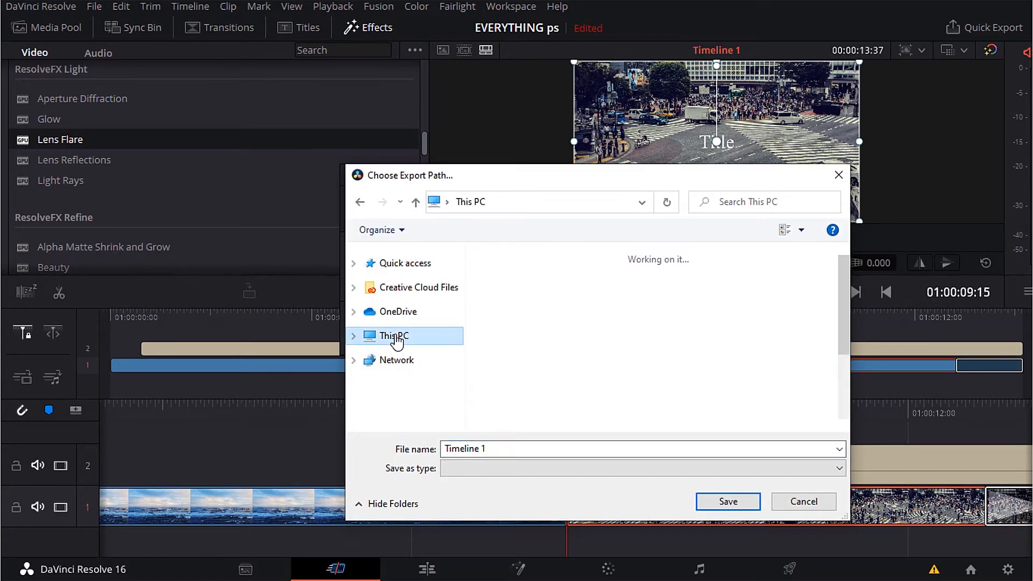
{"action": "left_click", "coordinate": [548, 364]}
{"action": "double_click", "coordinate": [549, 364]}
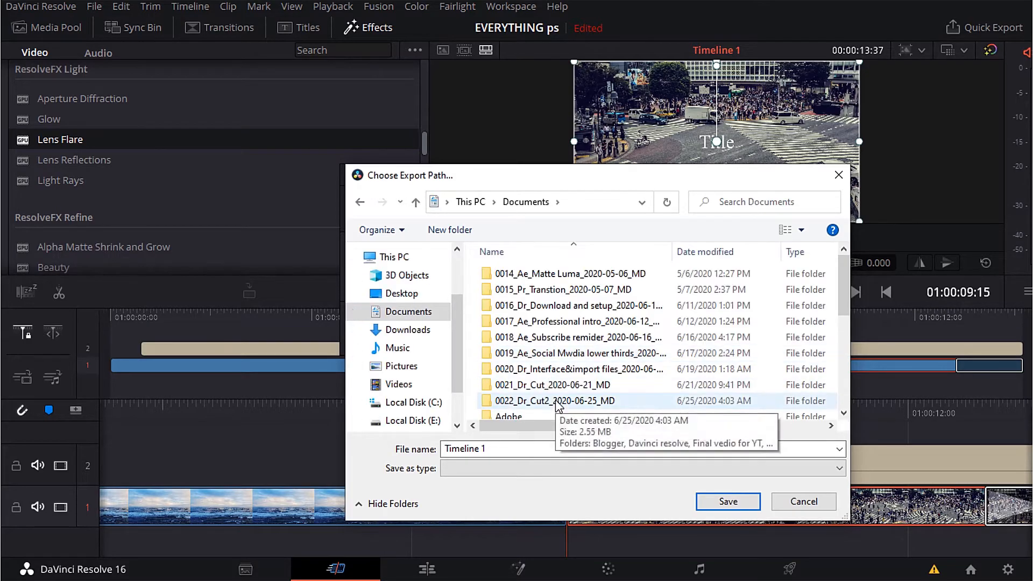
{"action": "double_click", "coordinate": [592, 345]}
{"action": "double_click", "coordinate": [472, 288]}
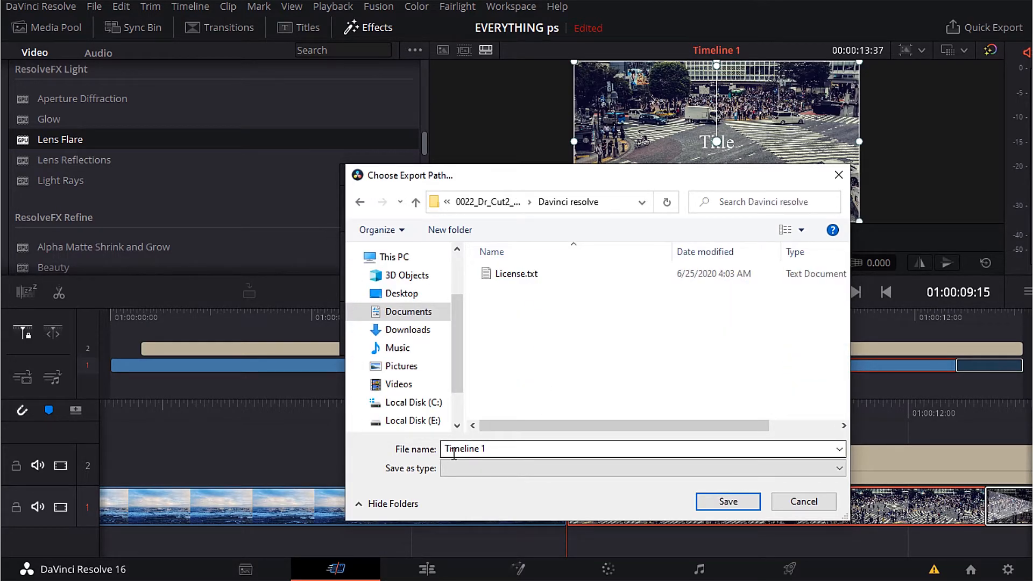
{"action": "left_click", "coordinate": [728, 501]}
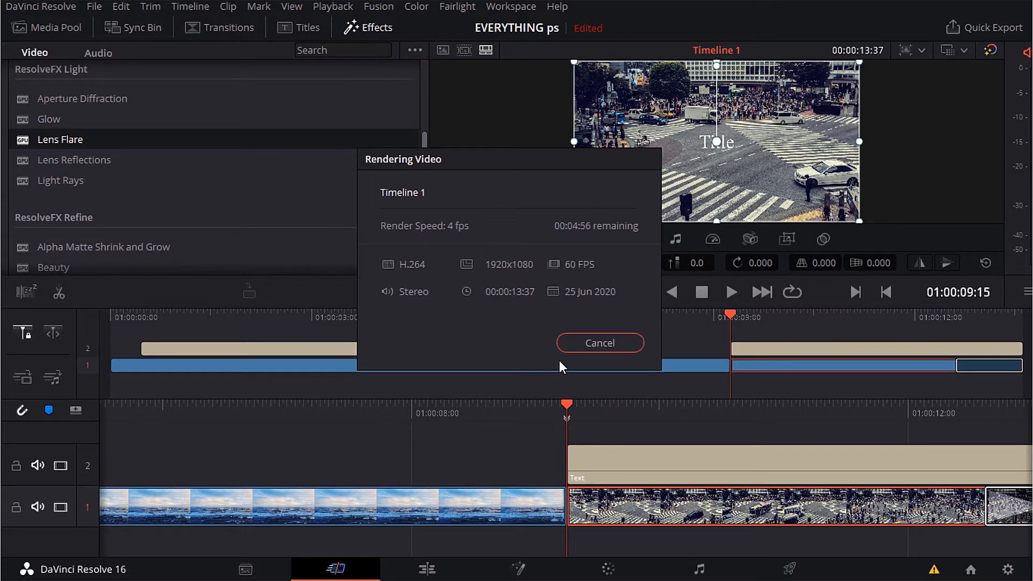
{"action": "left_click", "coordinate": [601, 343]}
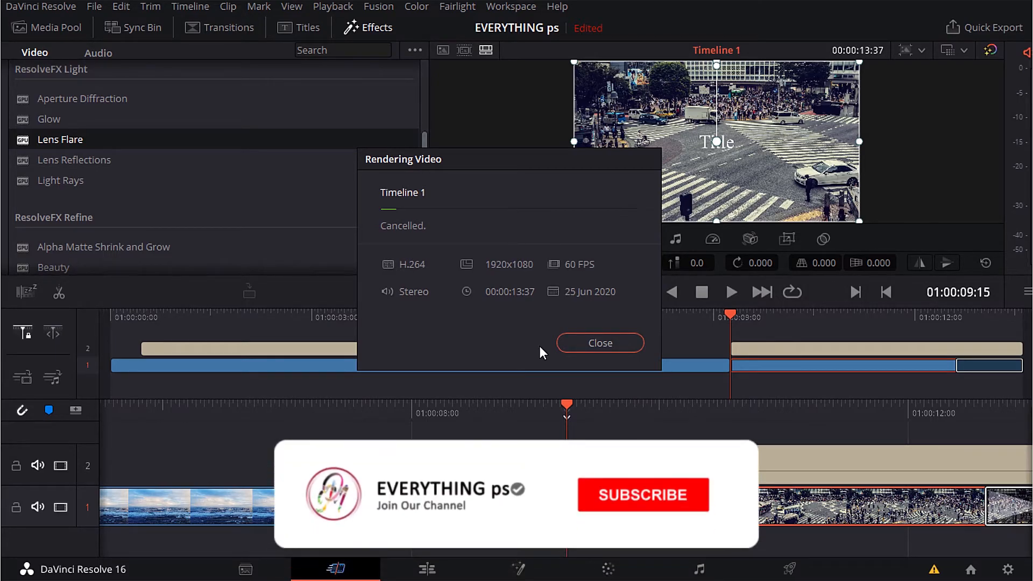
{"action": "left_click", "coordinate": [616, 342]}
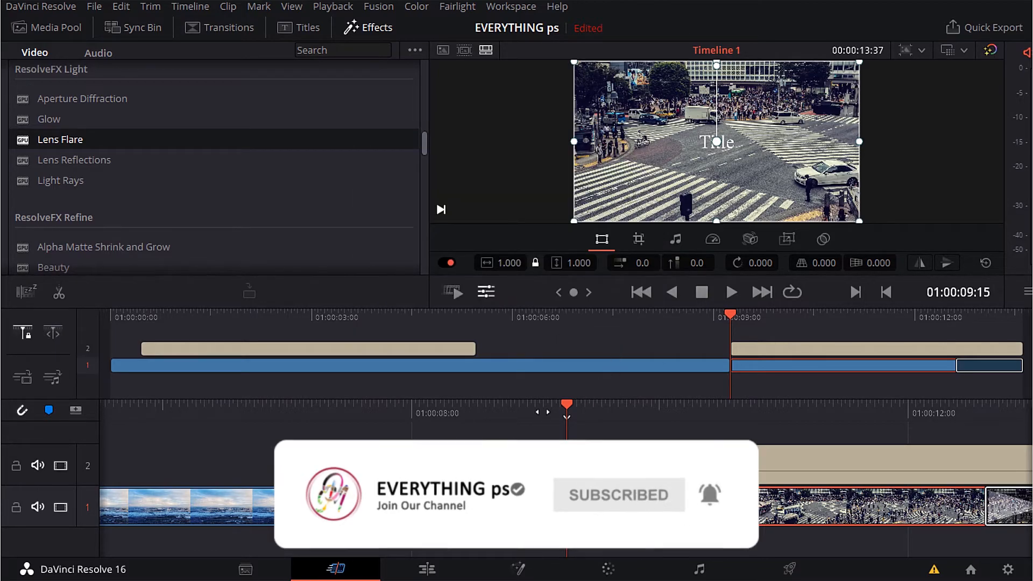